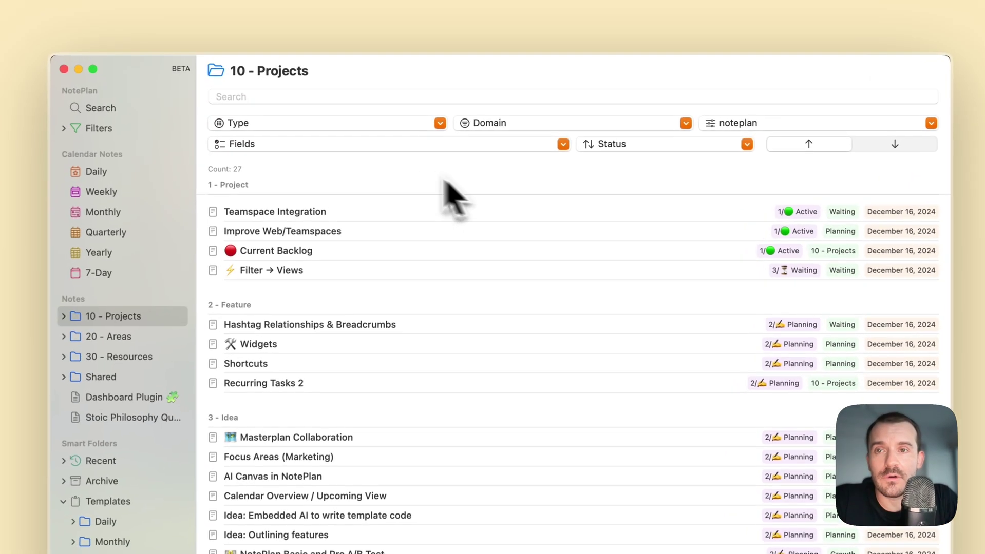
# Open the Group by dropdown, currently set to Type, on the 10 - Projects table.
pyautogui.click(349, 101)
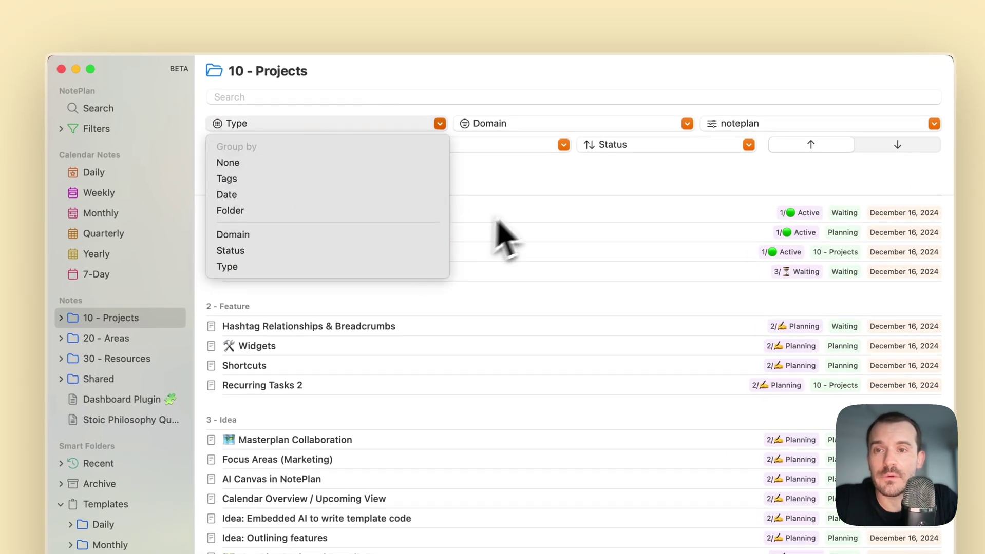
# Keep the Type grouping and re-select noteplan as the domain filter value.
pyautogui.click(424, 272)
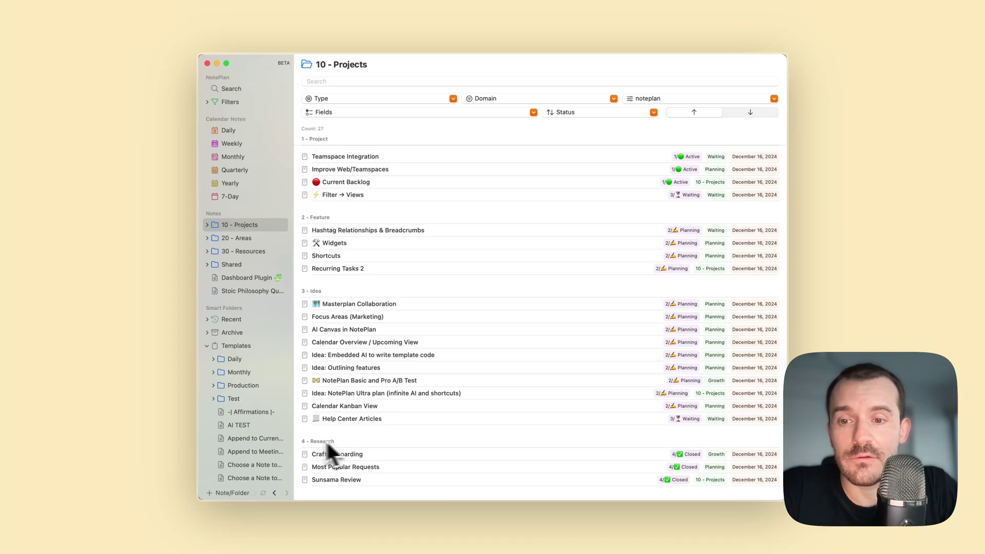
pyautogui.scroll(-2, 335, 442)
pyautogui.scroll(2, 456, 321)
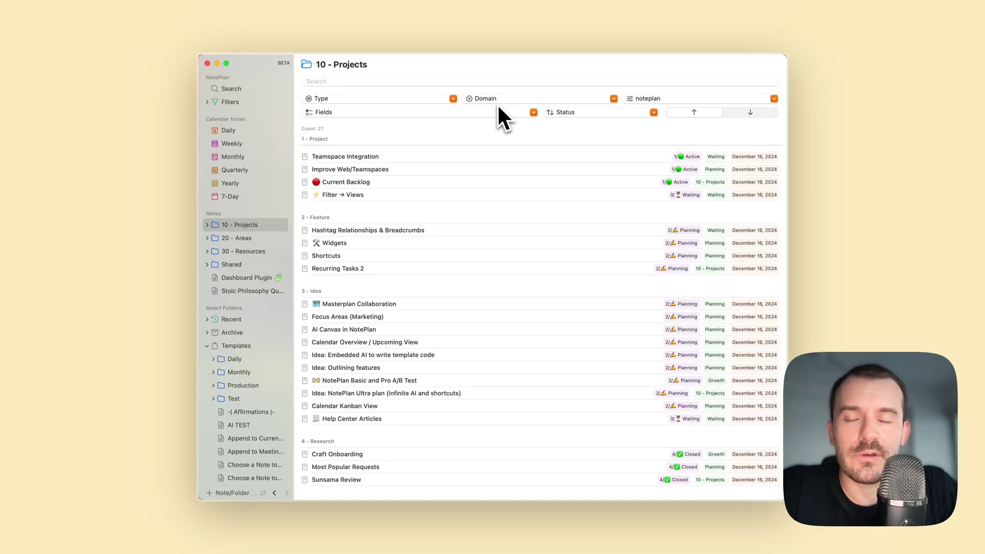
pyautogui.click(662, 99)
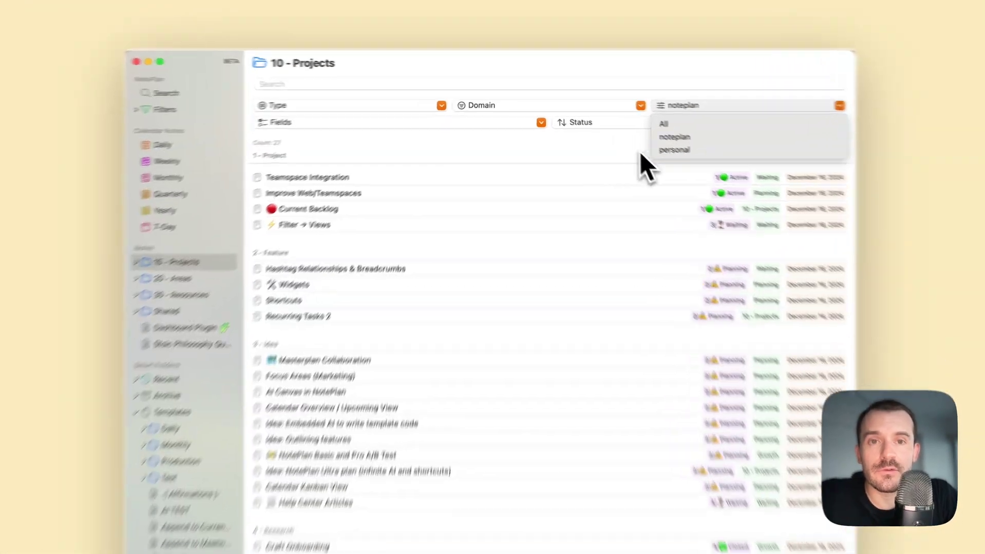
pyautogui.click(612, 148)
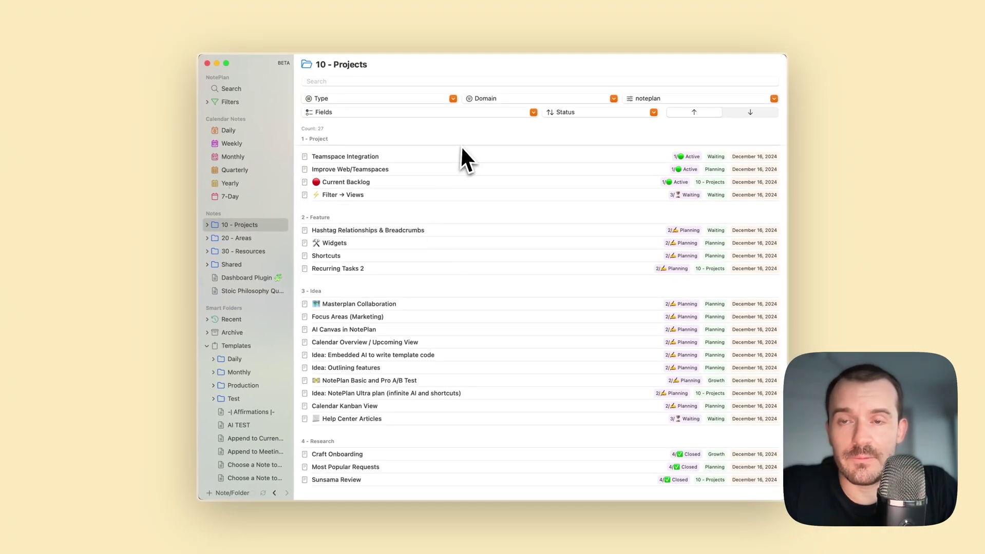
# Uncheck Date in the Fields list so rows show only Folder and Status.
pyautogui.click(482, 114)
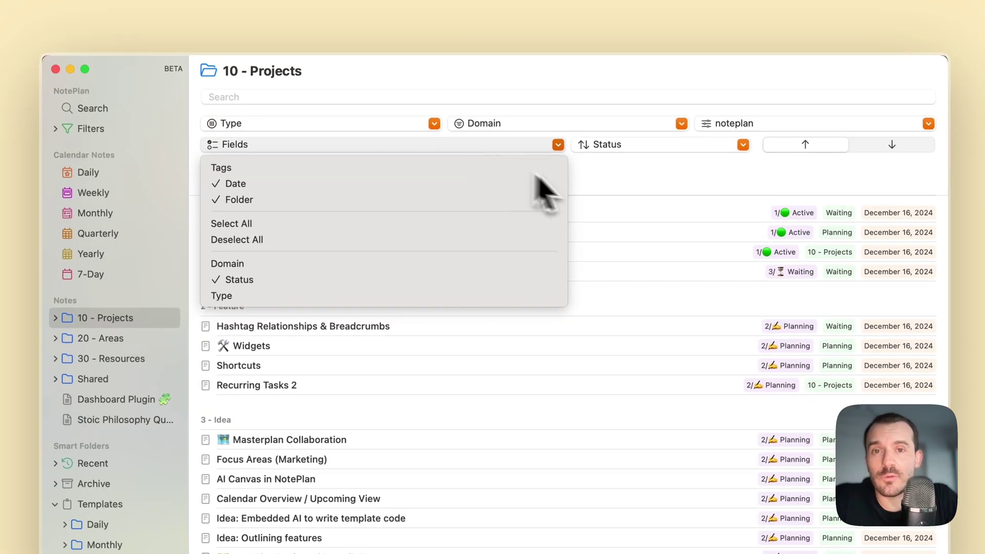
pyautogui.click(605, 187)
pyautogui.click(352, 126)
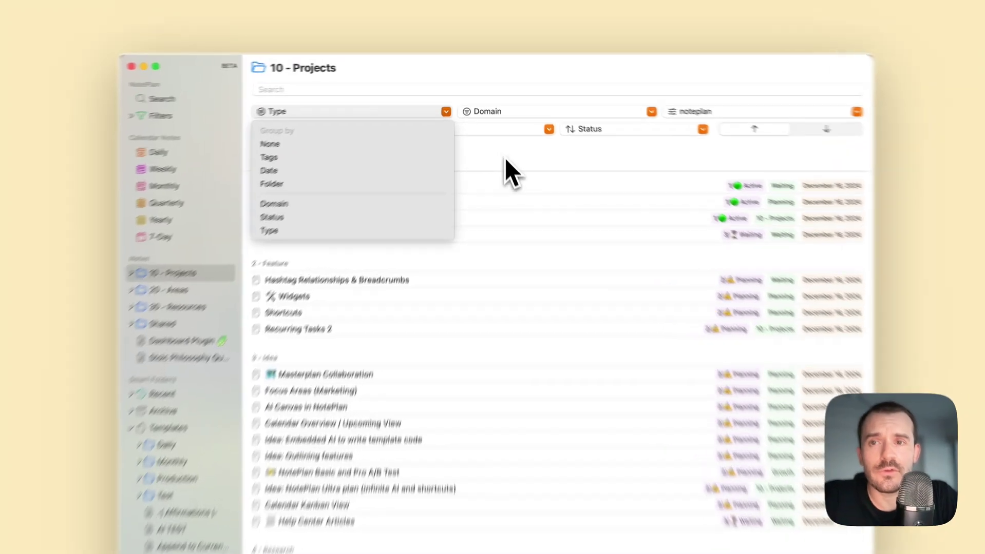
pyautogui.click(462, 145)
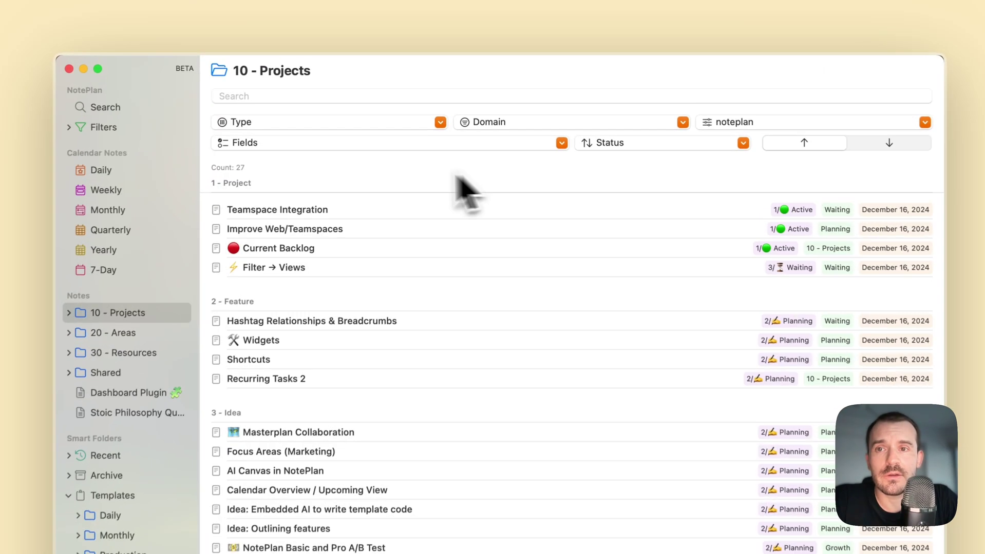
pyautogui.click(334, 113)
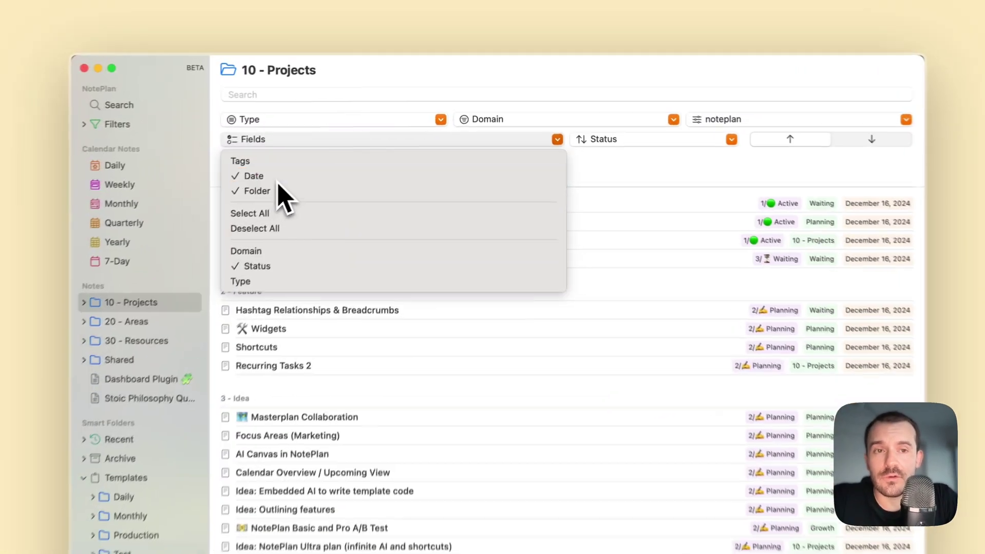
pyautogui.click(341, 138)
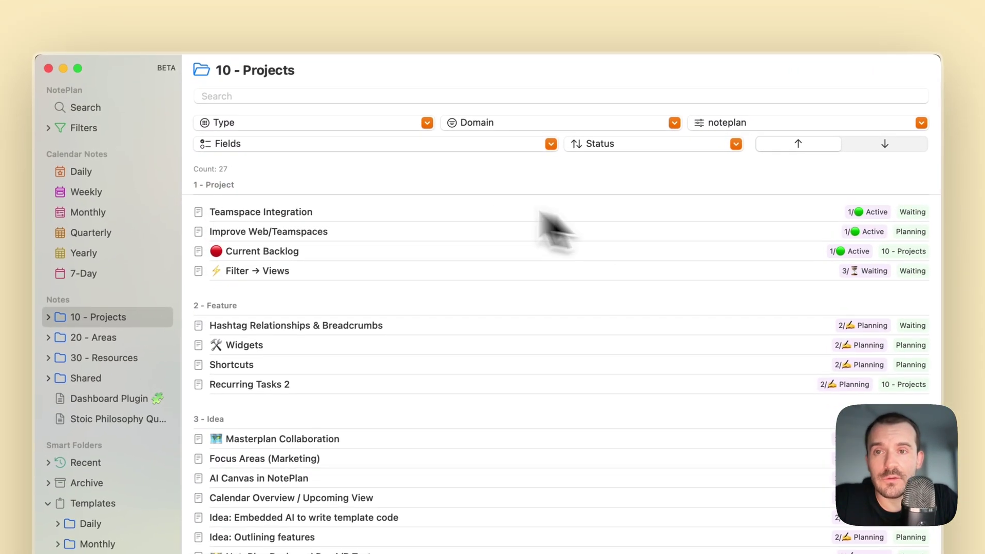
pyautogui.click(306, 142)
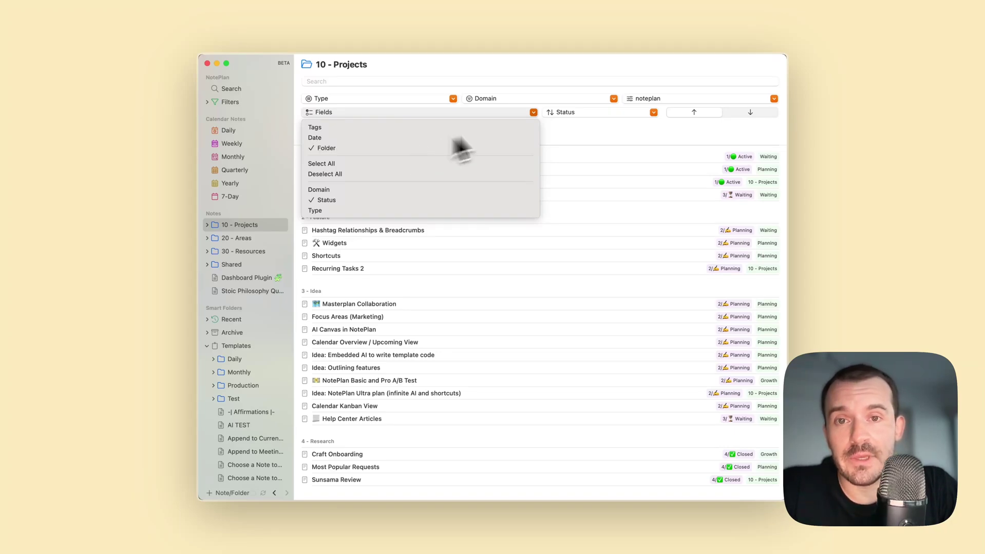
pyautogui.click(582, 141)
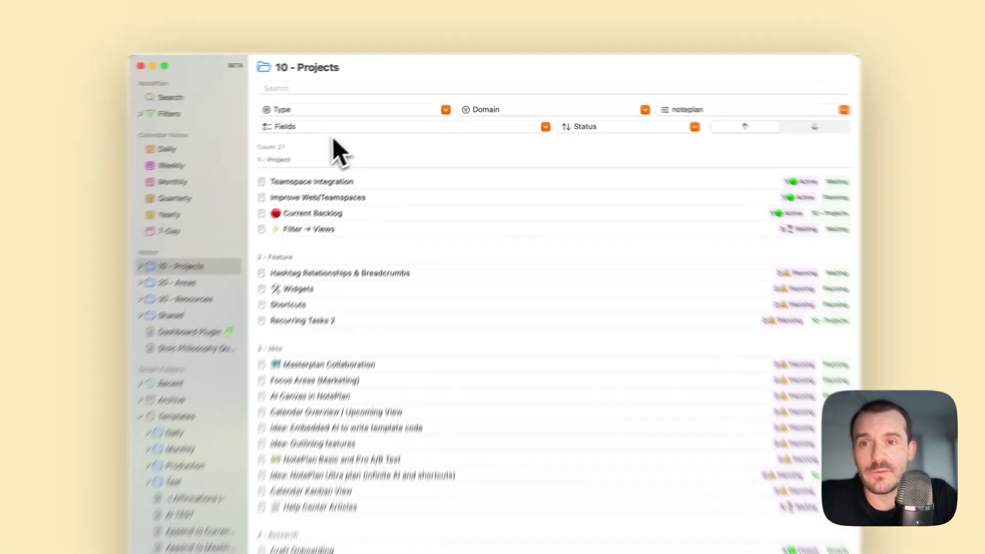
pyautogui.click(355, 114)
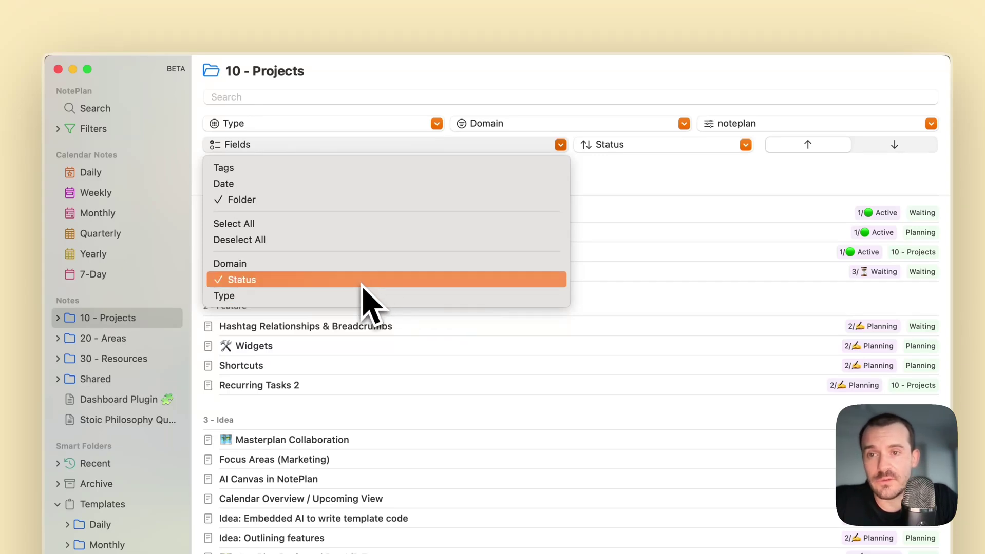
pyautogui.click(634, 201)
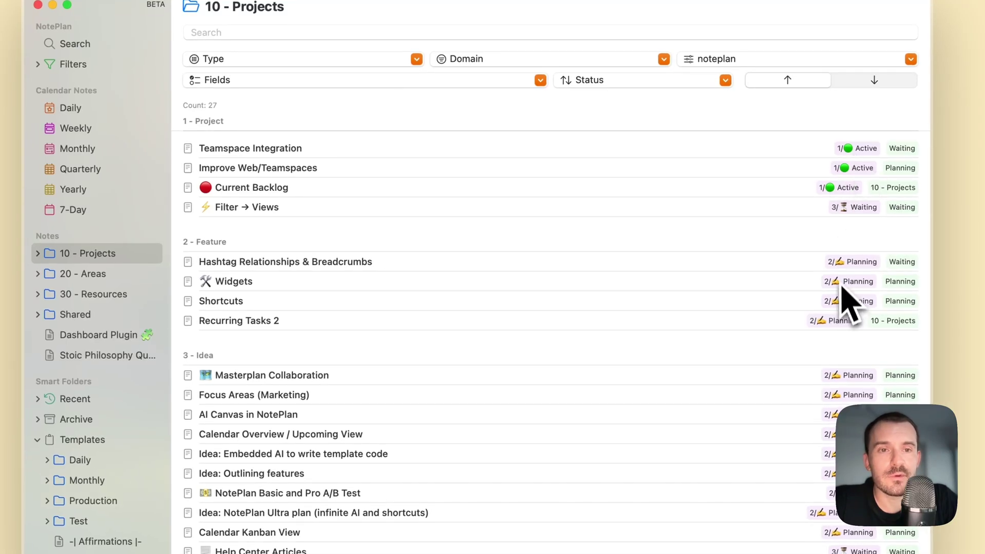
pyautogui.scroll(-3, 846, 342)
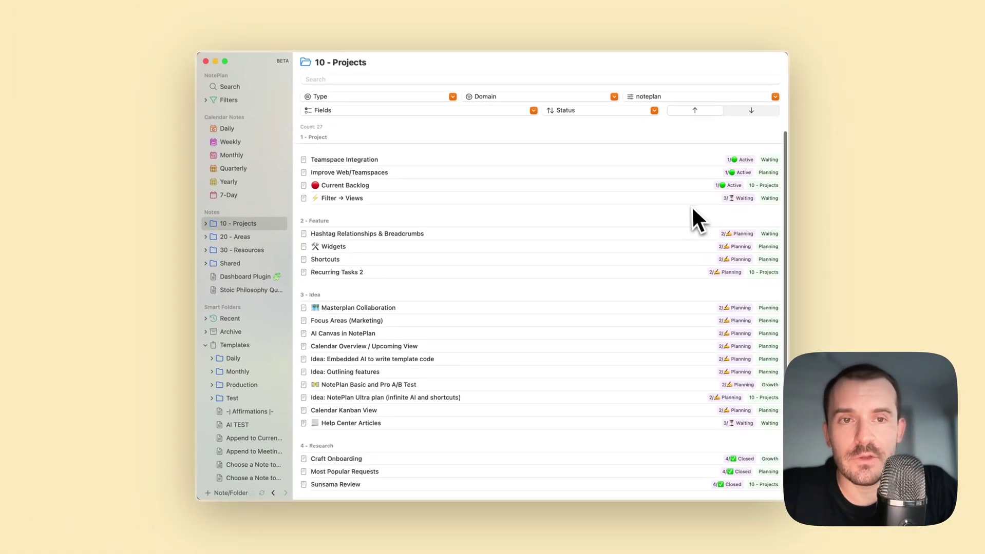
# Group the 10 - Projects table by Status and scroll through the groups.
pyautogui.click(352, 98)
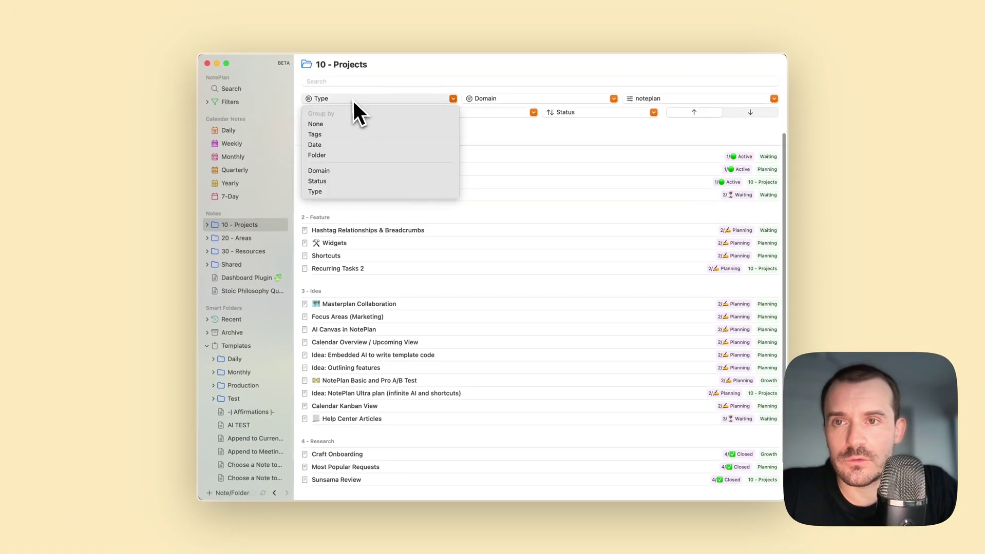
pyautogui.click(357, 182)
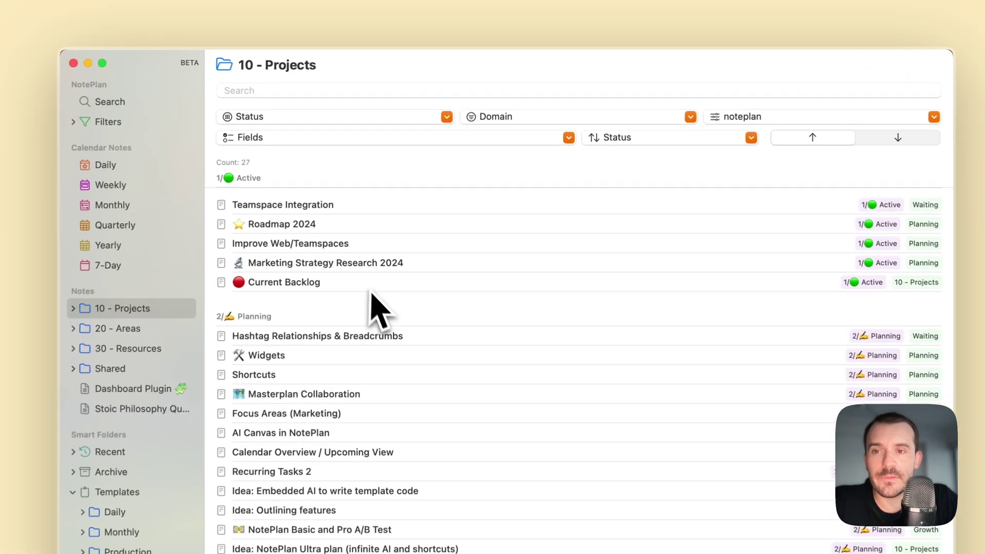
pyautogui.scroll(-1, 405, 221)
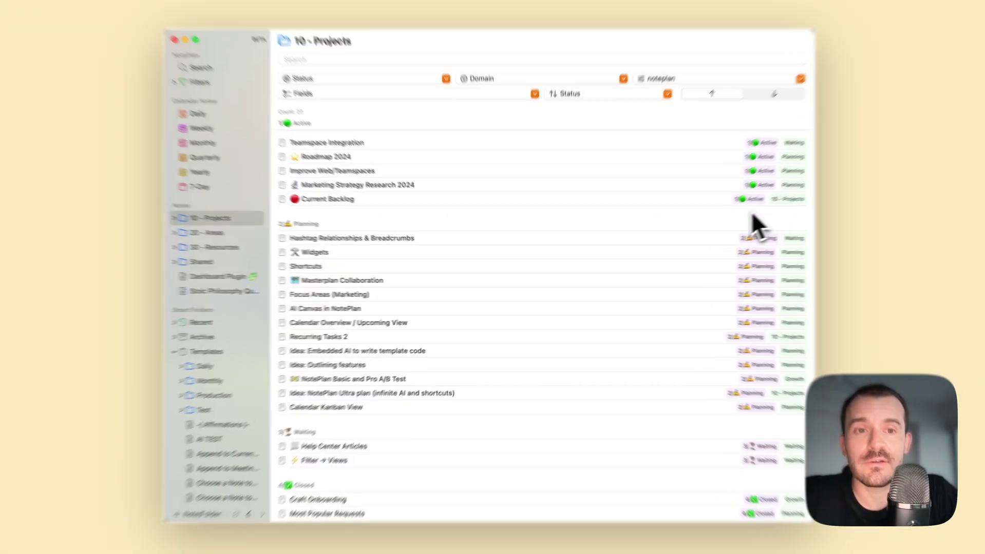
pyautogui.scroll(-3, 755, 287)
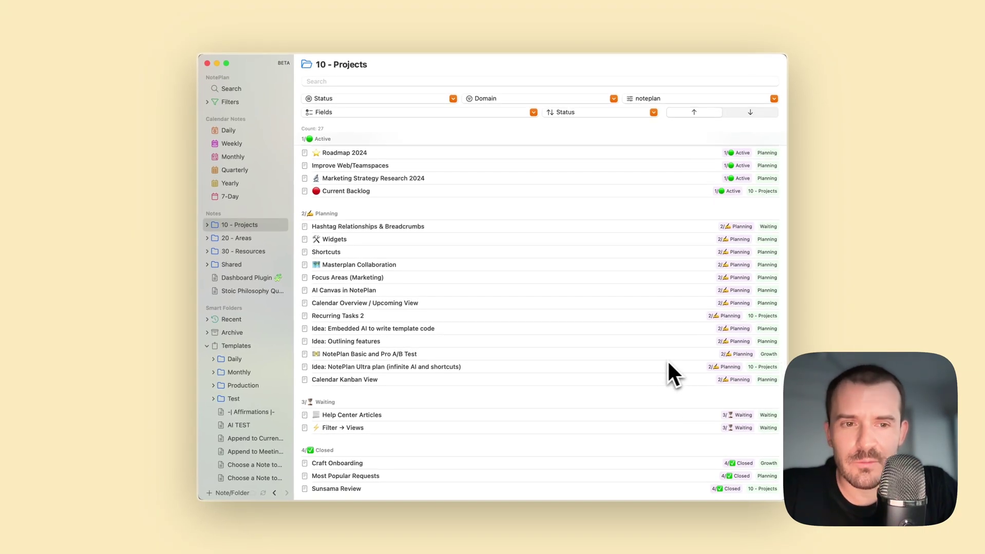
pyautogui.scroll(2, 580, 288)
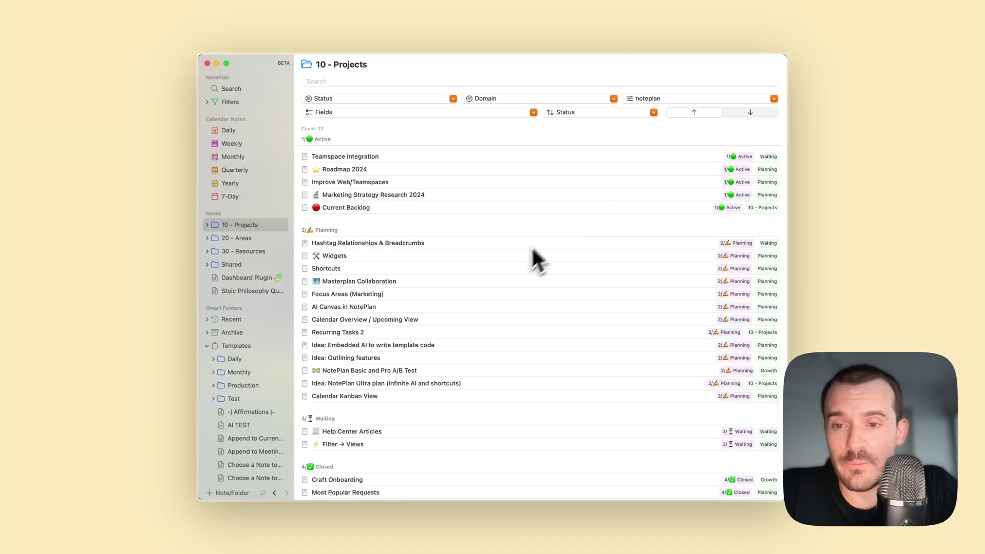
pyautogui.scroll(-2, 496, 278)
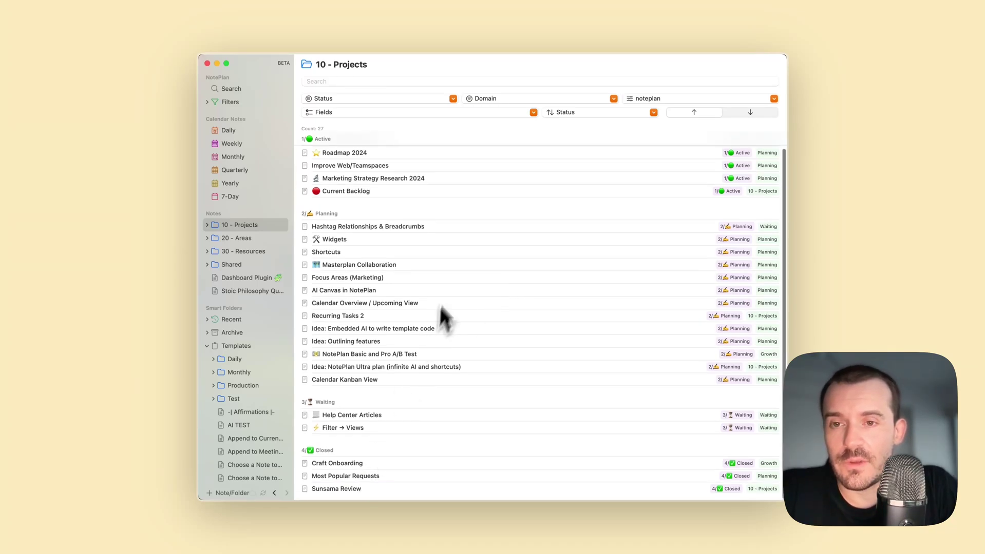
pyautogui.scroll(2, 445, 288)
pyautogui.scroll(2, 411, 267)
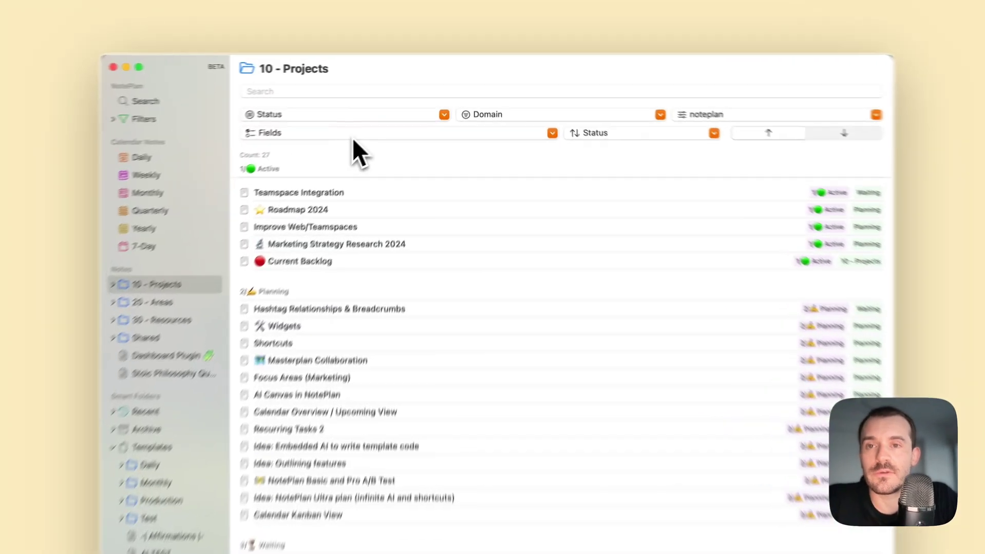
# Add a Type field to each row, then regroup the table by Type.
pyautogui.click(353, 136)
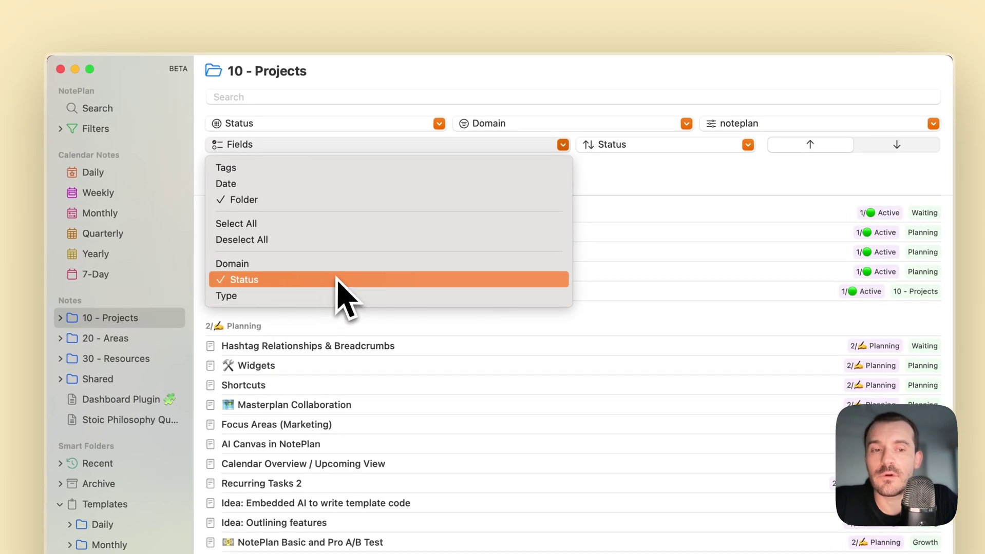
pyautogui.click(301, 303)
pyautogui.click(265, 147)
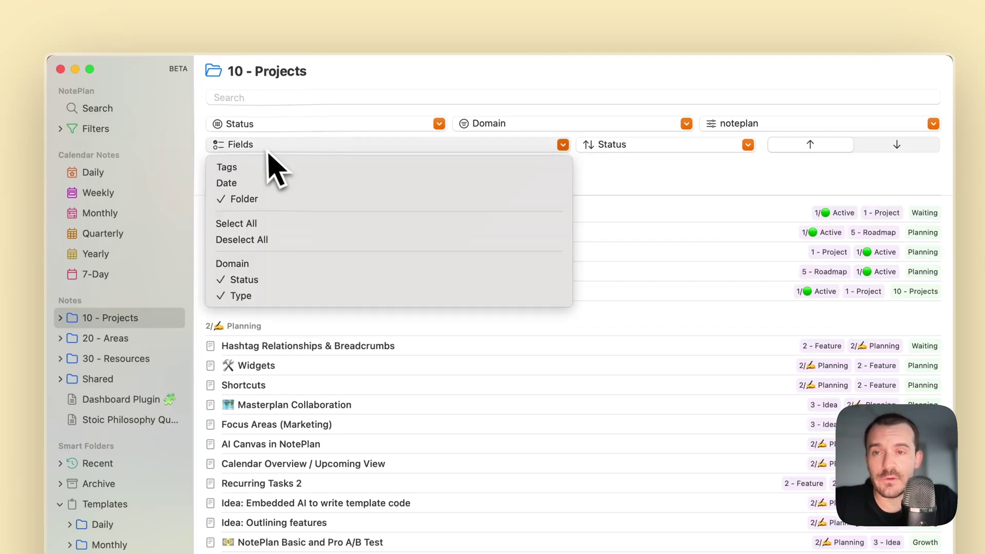
pyautogui.click(627, 194)
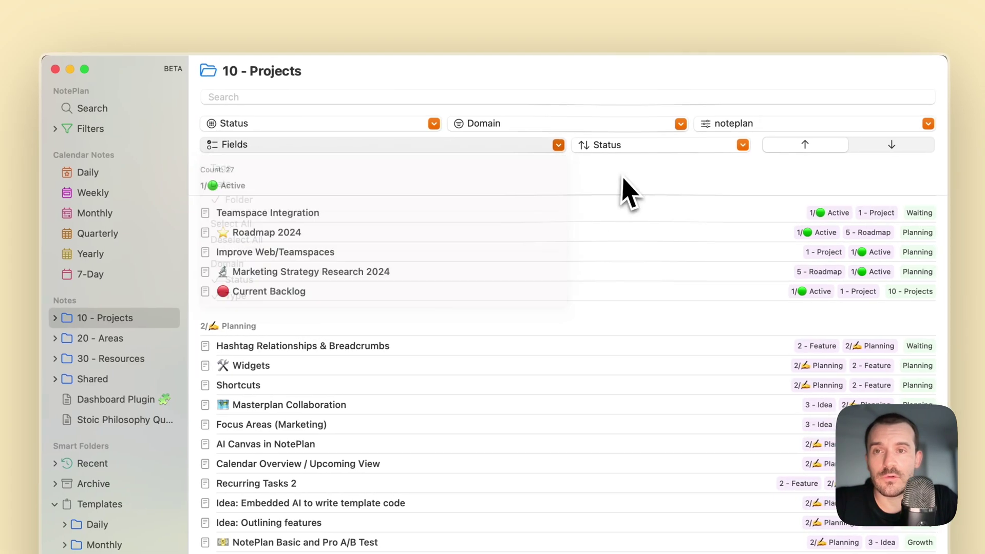
pyautogui.click(410, 127)
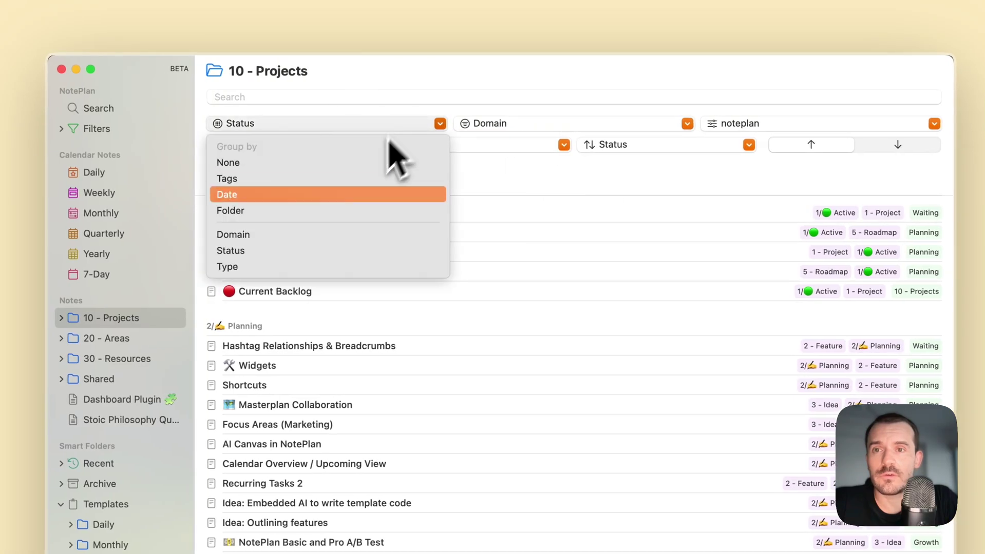
pyautogui.click(326, 266)
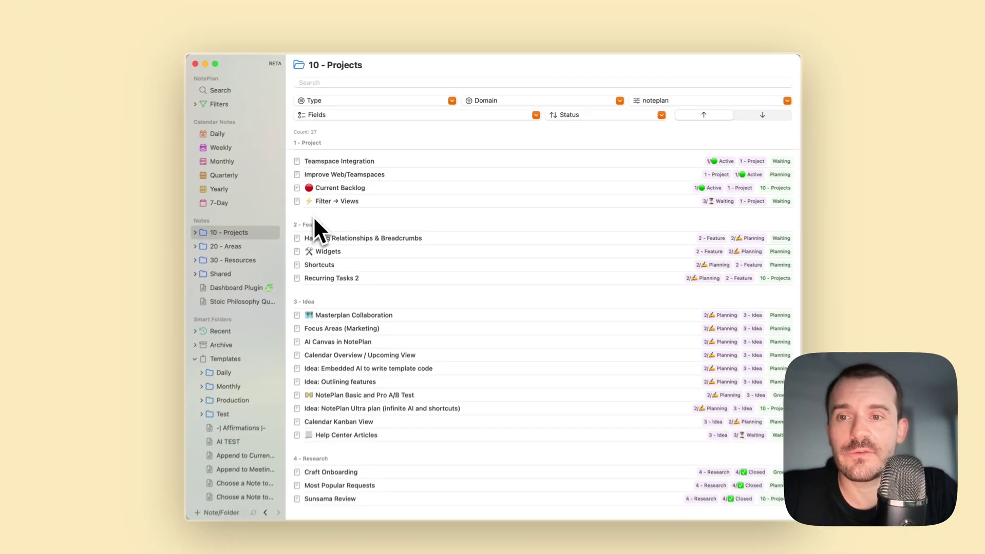
# Keep the filter on the Domain field with the noteplan value.
pyautogui.scroll(-2, 272, 486)
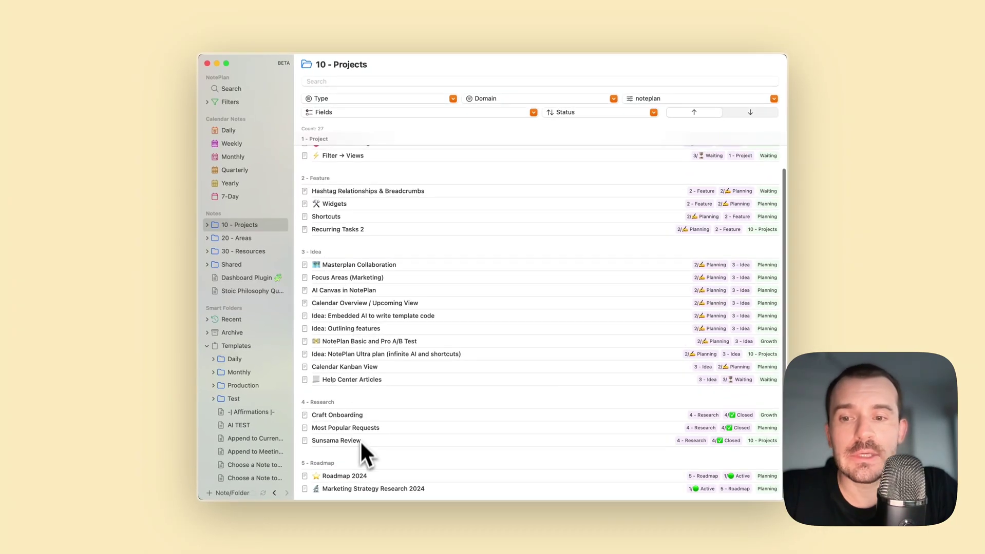
pyautogui.scroll(2, 503, 385)
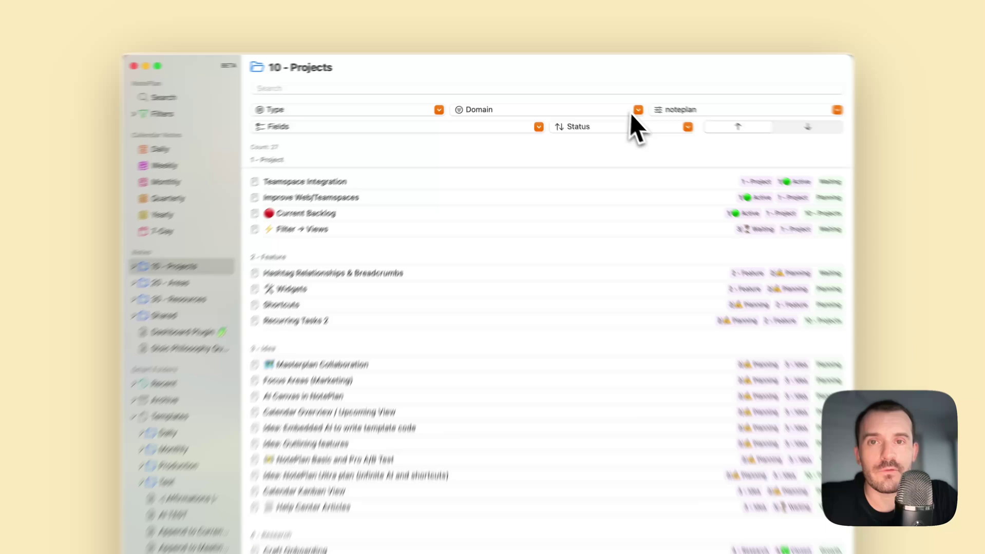
pyautogui.click(610, 100)
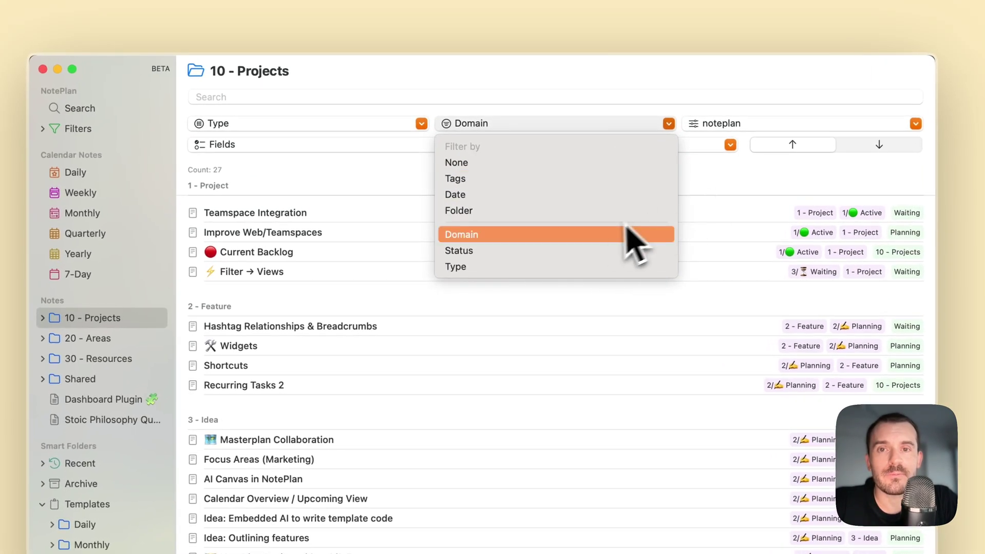
pyautogui.click(555, 235)
pyautogui.click(786, 124)
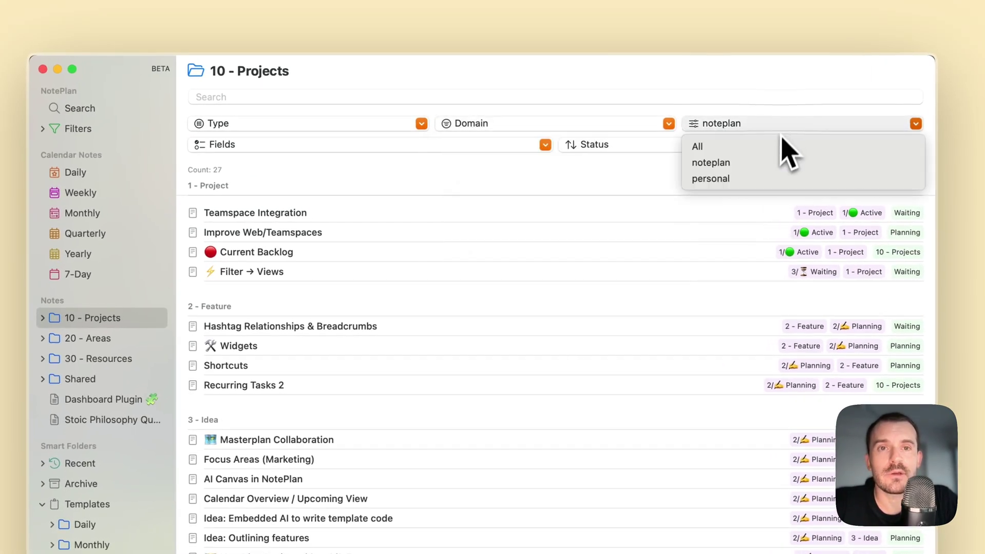
pyautogui.click(756, 163)
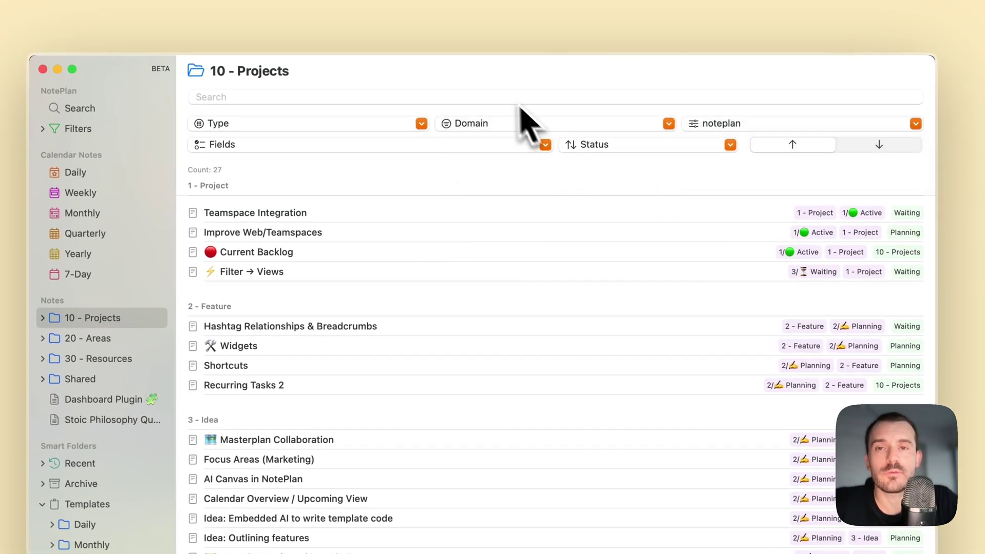
pyautogui.click(495, 126)
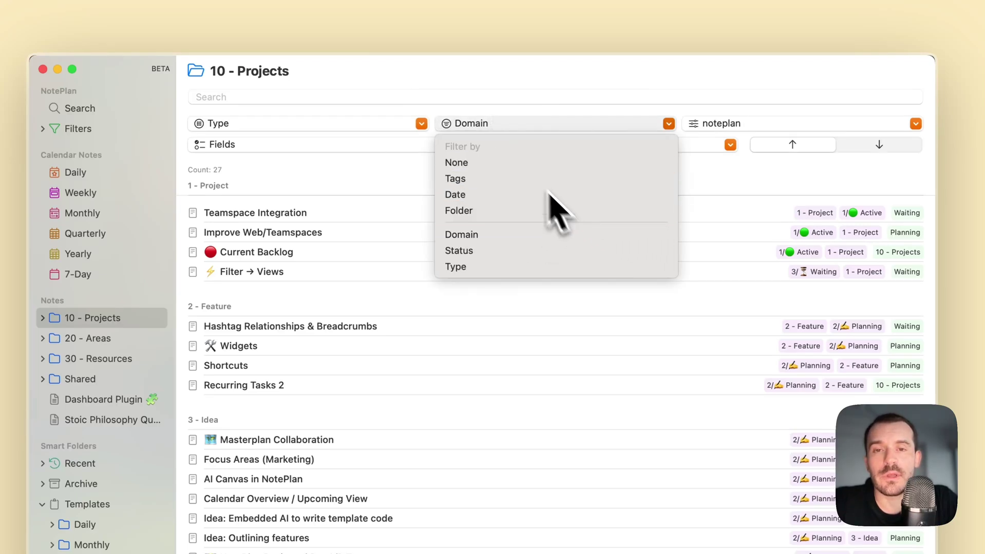
pyautogui.click(757, 208)
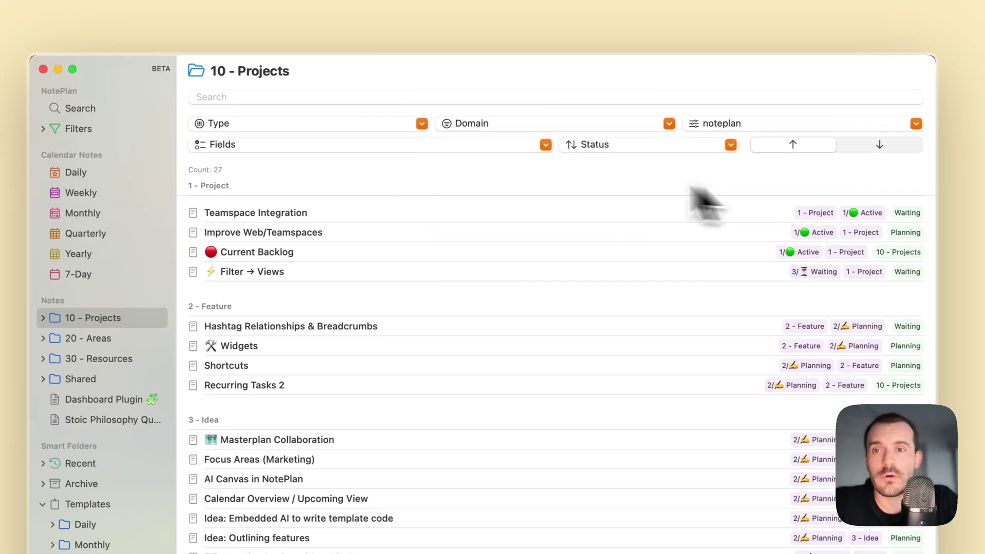
# Group the notes by Folder into 10 - Projects, Growth, Planning and Waiting.
pyautogui.click(266, 128)
pyautogui.click(273, 208)
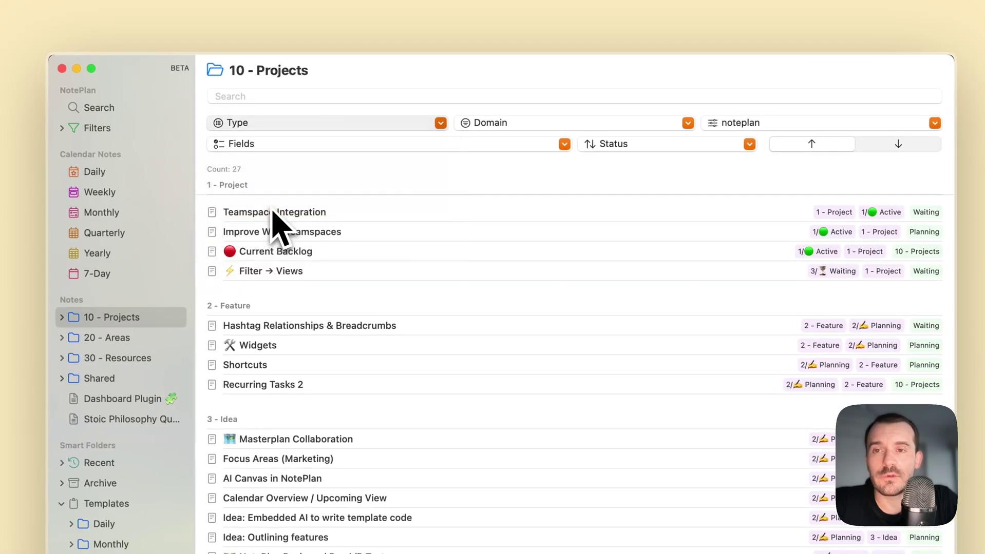
pyautogui.scroll(-2, 447, 334)
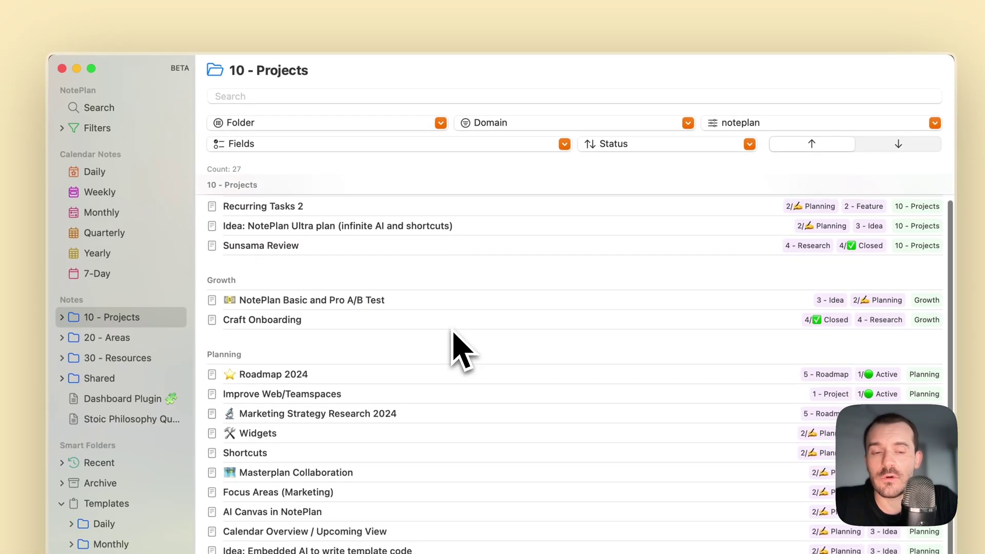
pyautogui.scroll(2, 457, 344)
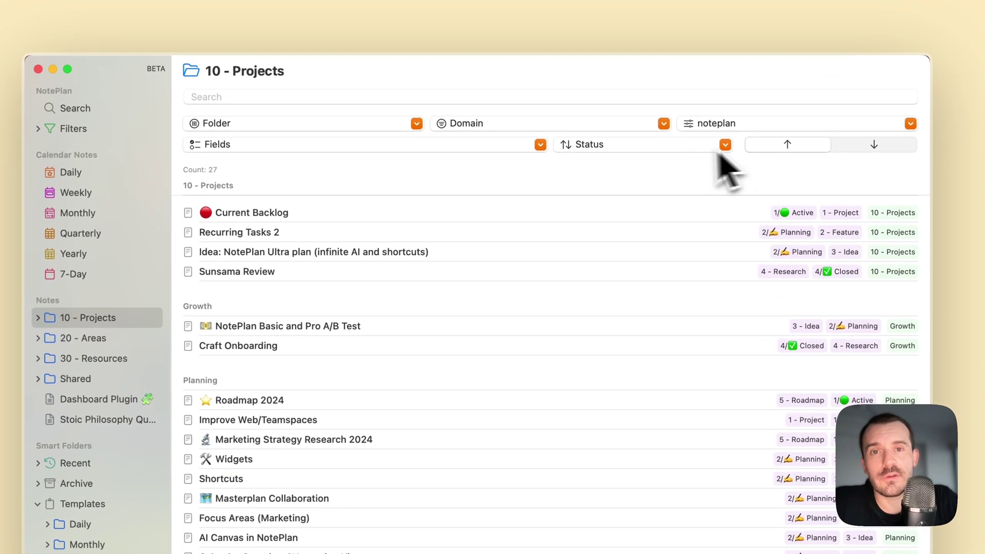
# Sort the notes by Title, toggling to descending and ending in ascending order.
pyautogui.click(626, 114)
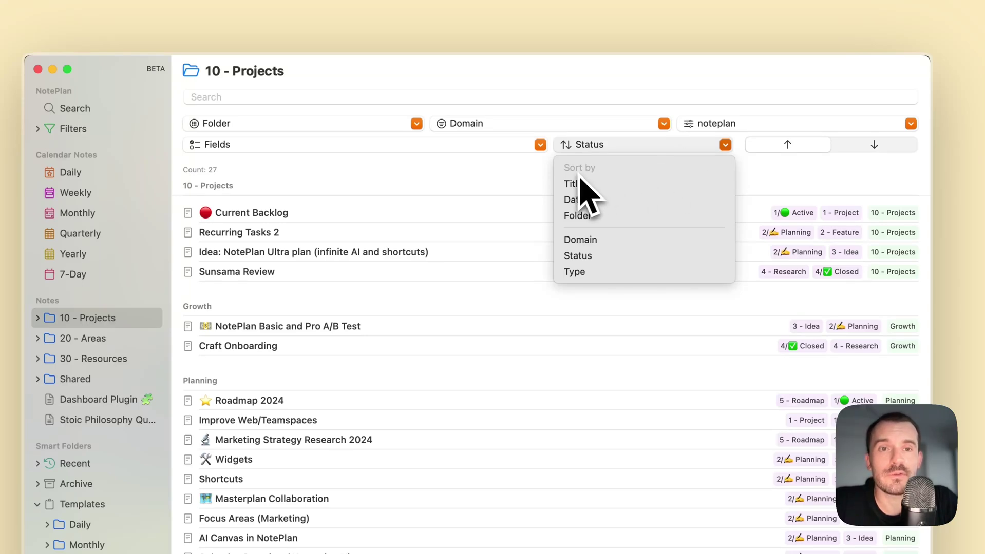
pyautogui.click(595, 184)
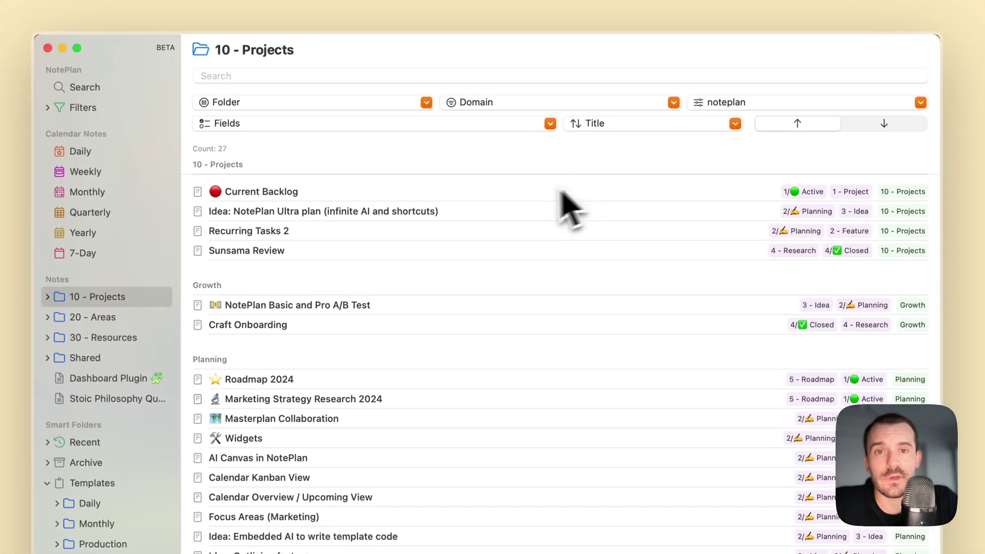
pyautogui.click(664, 29)
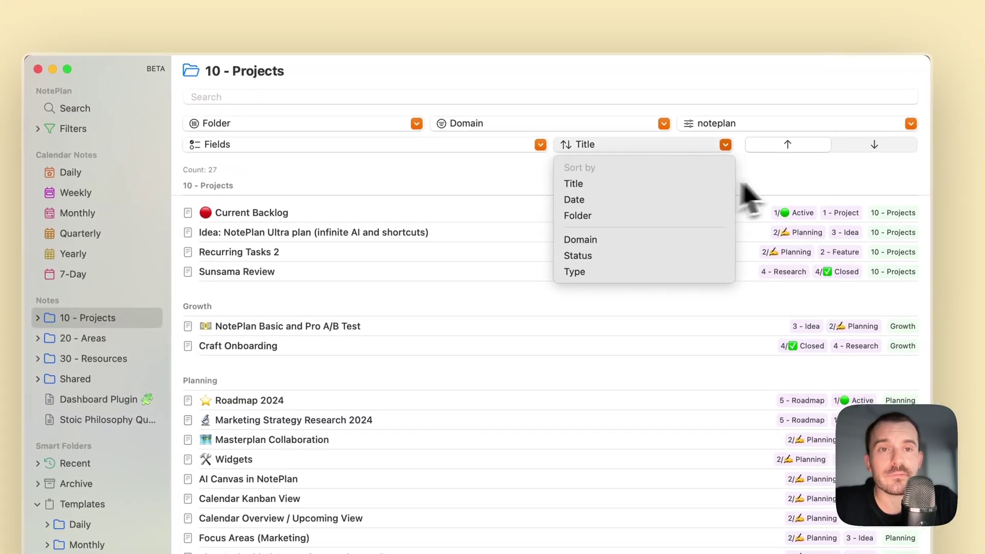
pyautogui.click(770, 183)
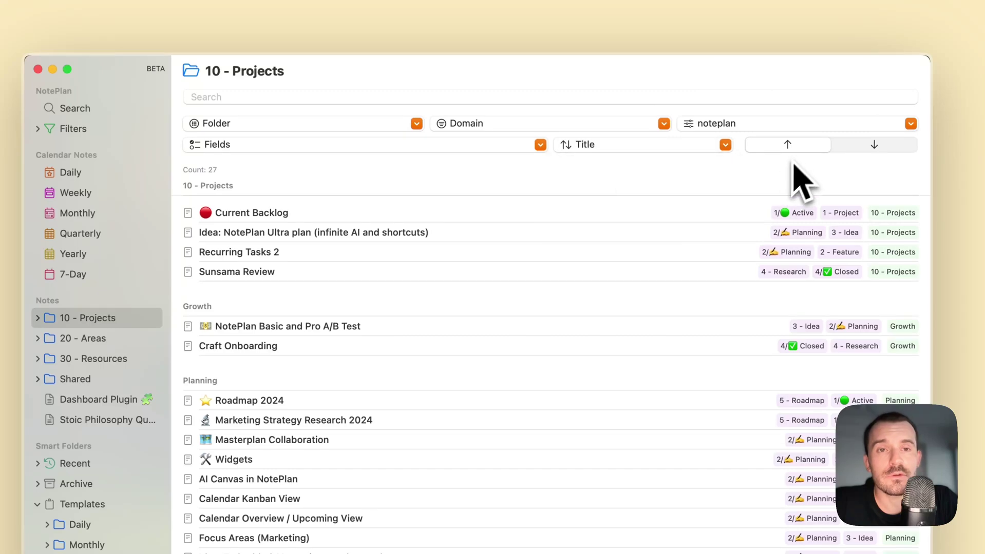
pyautogui.click(855, 149)
pyautogui.click(816, 147)
pyautogui.click(846, 146)
pyautogui.click(816, 145)
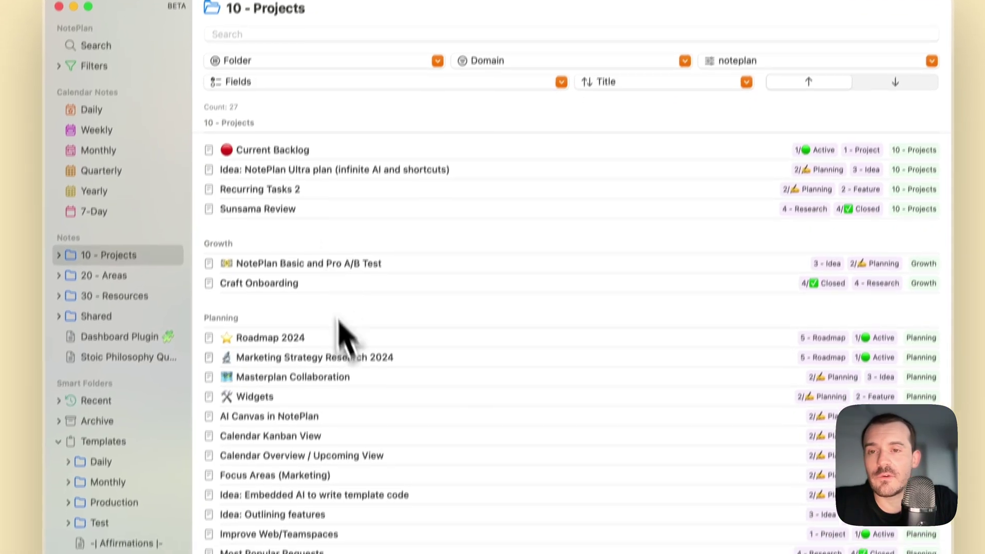
pyautogui.scroll(-1, 384, 289)
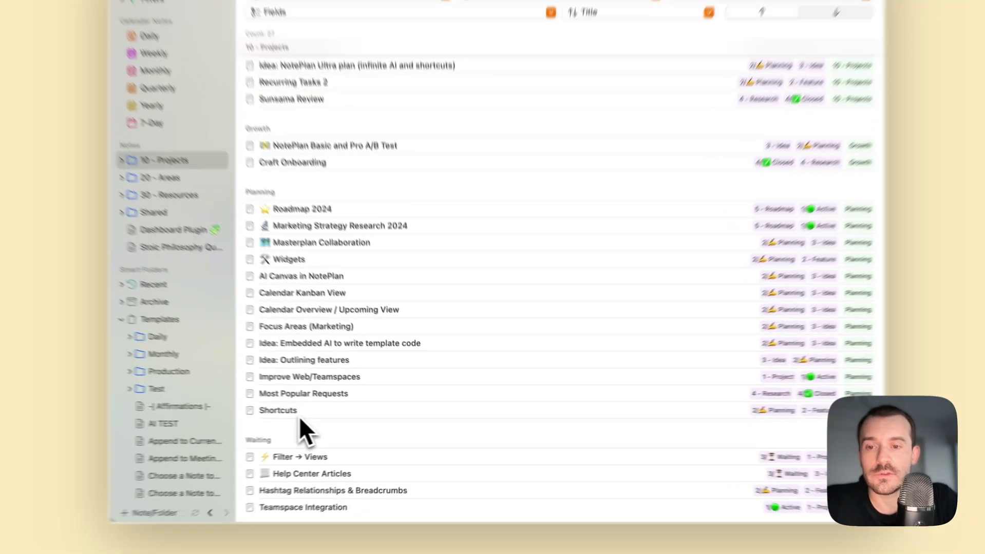
# Open the Shortcuts note from Planning and delete its status, type and domain lines.
pyautogui.click(339, 416)
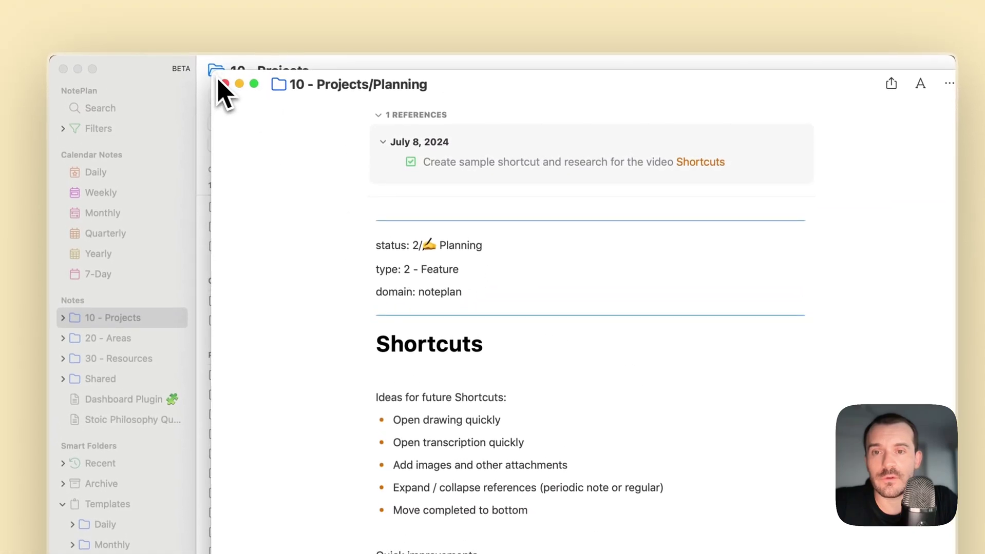
pyautogui.moveTo(495, 99); pyautogui.dragTo(471, 80)
pyautogui.click(576, 337)
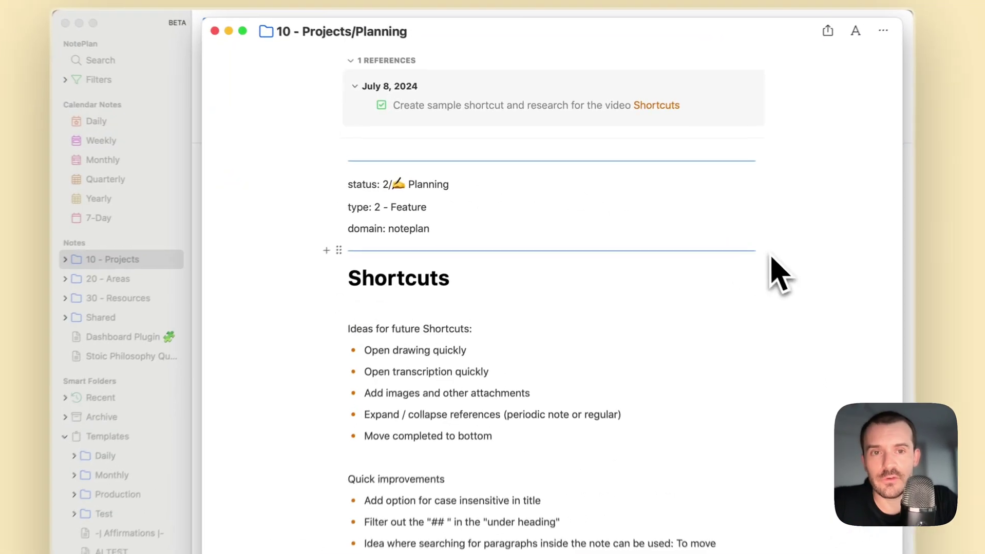
pyautogui.click(448, 189)
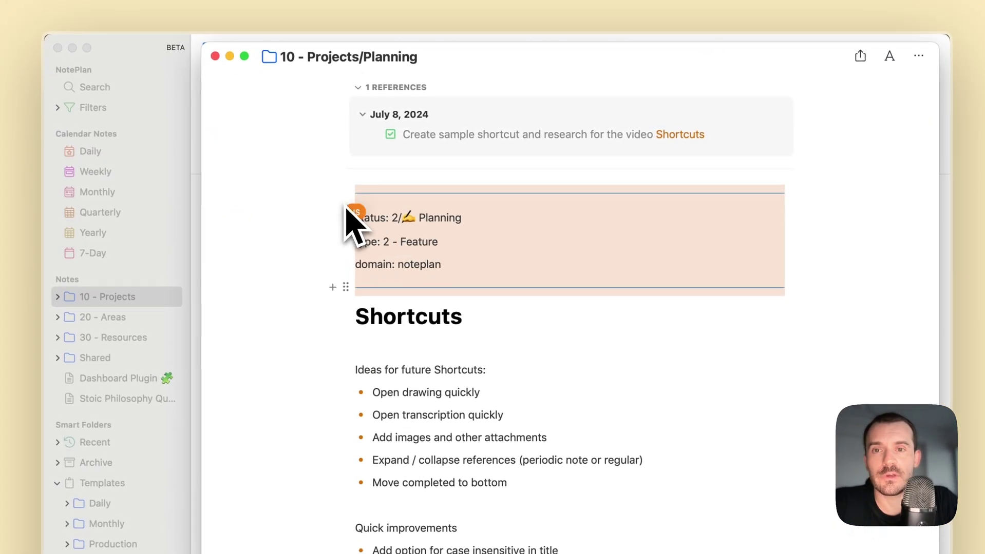
pyautogui.press('BackSpace')
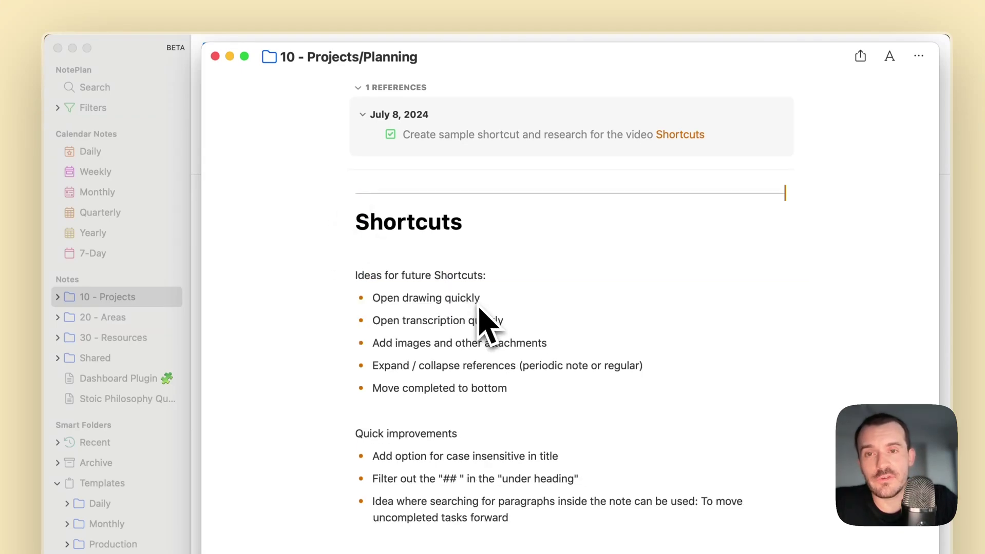
pyautogui.press('Return')
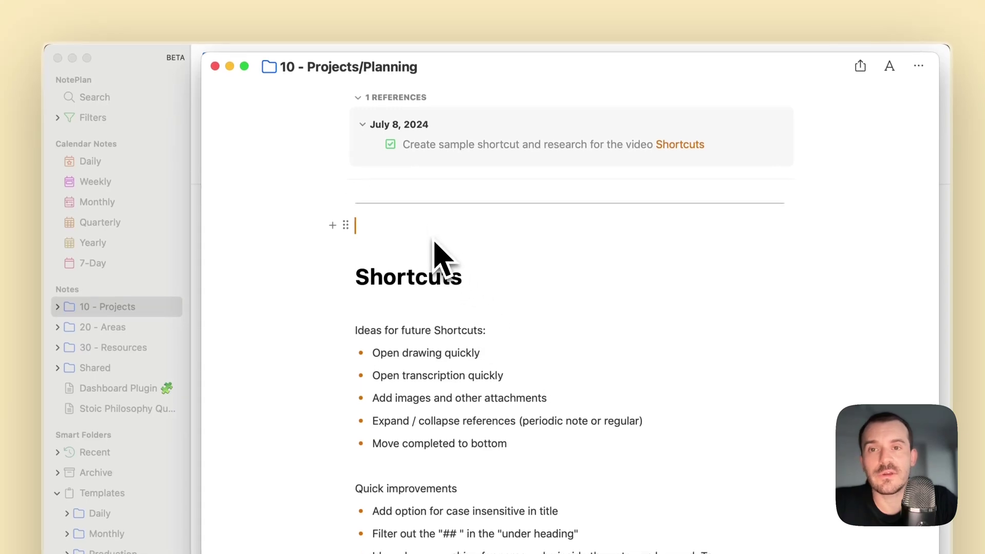
# Add a second --- divider below the existing rule to frame the front matter.
pyautogui.press('Up')
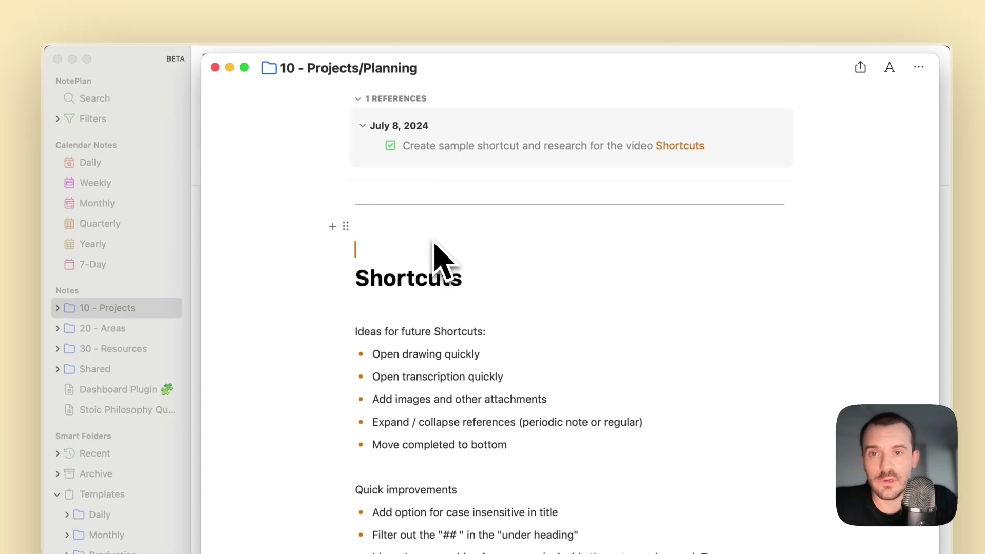
pyautogui.press('Up')
pyautogui.press('Down')
pyautogui.press('Down')
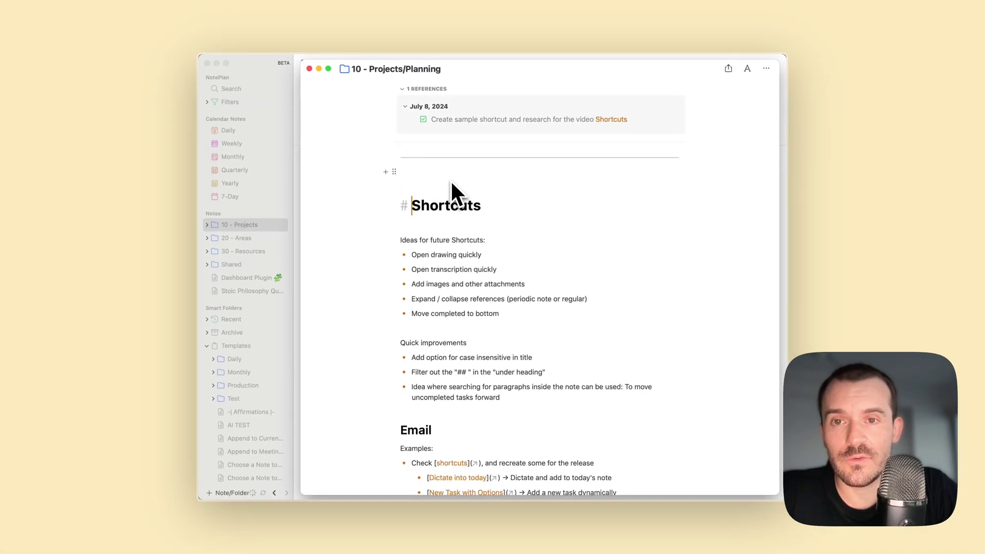
pyautogui.press('Right')
pyautogui.press('Right')
pyautogui.press('Up')
pyautogui.press('Up')
pyautogui.press('Right')
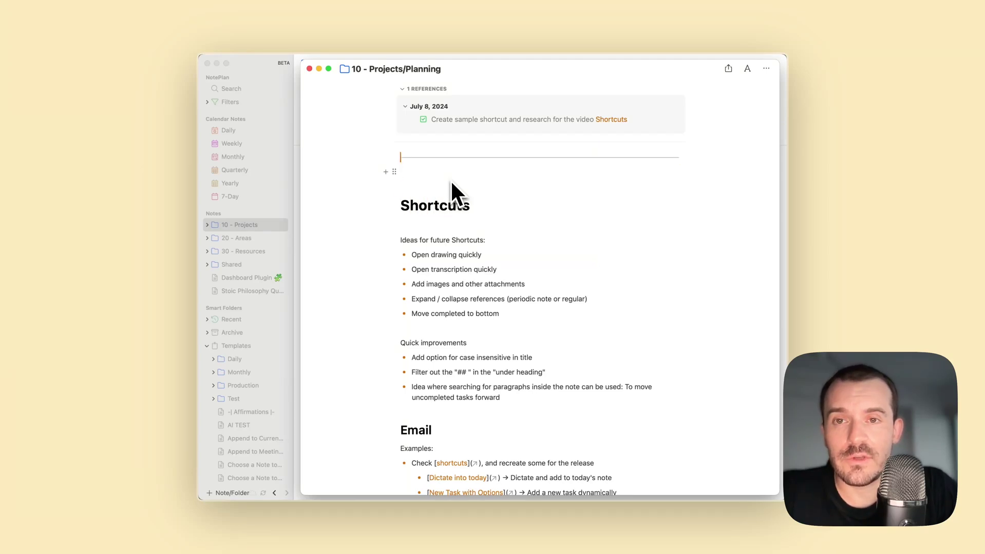
pyautogui.press('Down')
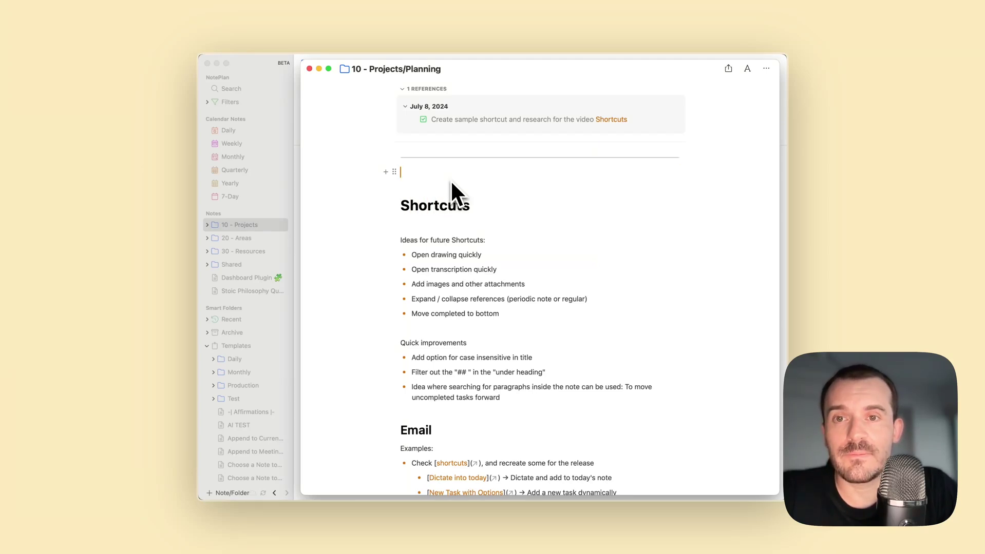
pyautogui.press('Return')
pyautogui.write('---')
pyautogui.press('Down')
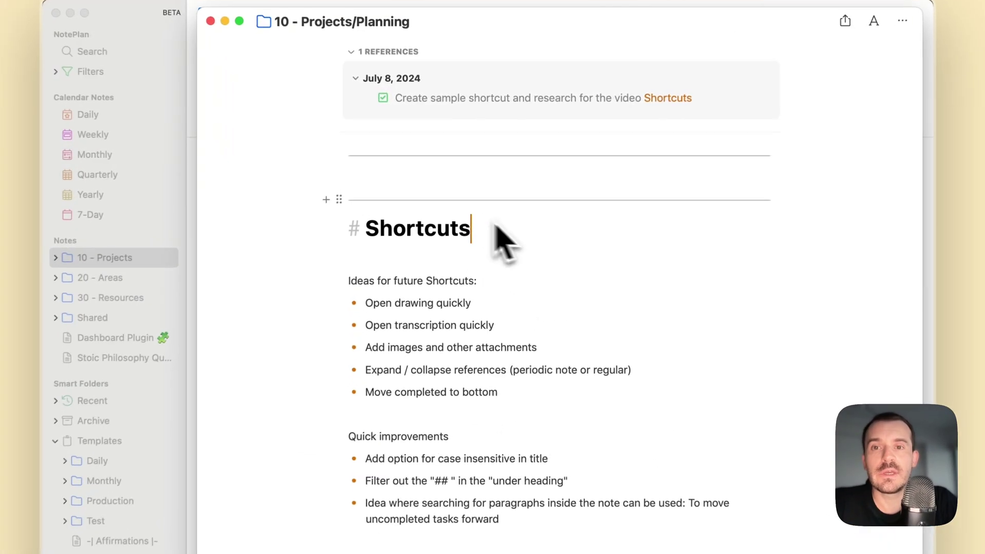
pyautogui.press('Up')
pyautogui.press('Up')
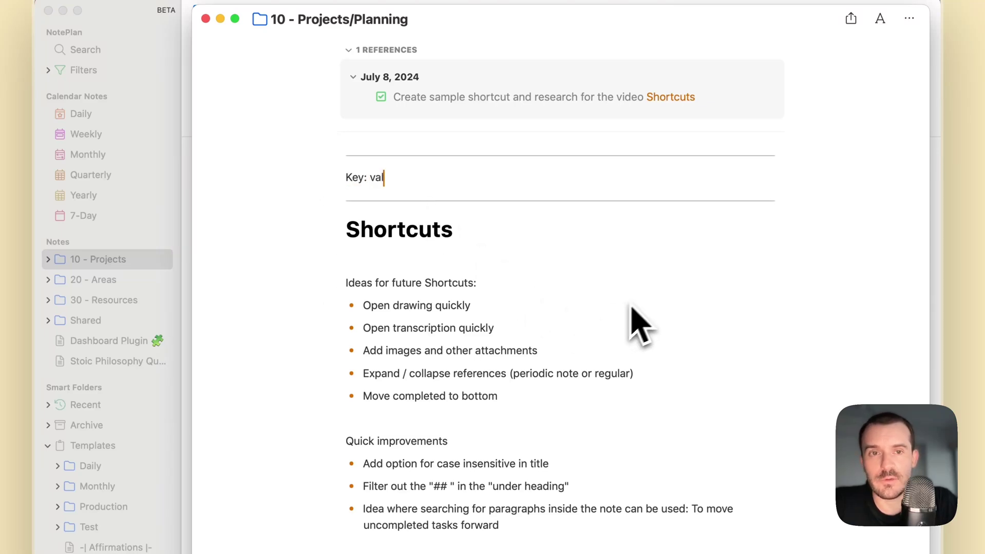
# Replace the Key: val placeholder with status 2/✍ Planning, type 2 - Feature, domain noteplan.
pyautogui.moveTo(770, 203); pyautogui.dragTo(248, 196)
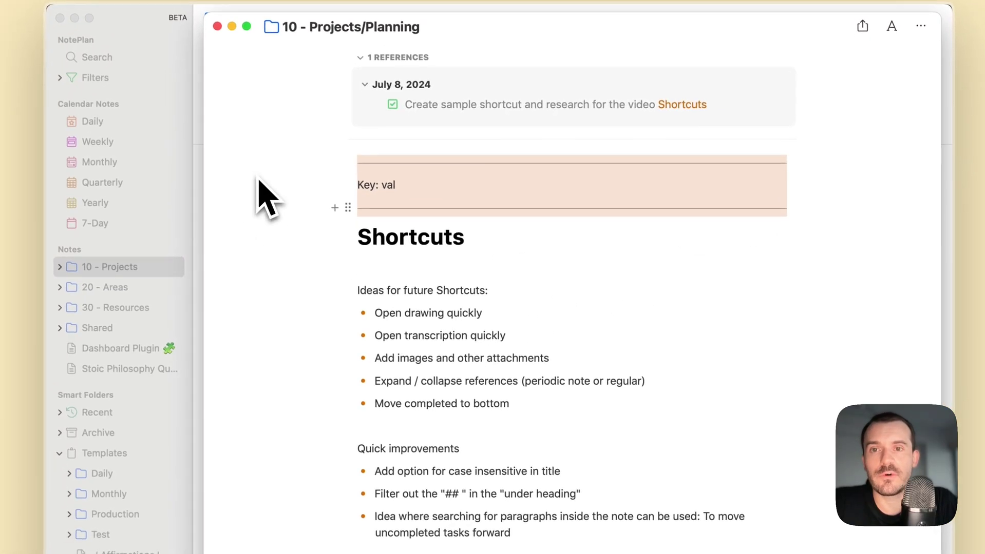
pyautogui.write('status: 2/✍️ Planning type: 2 - Feature domain: noteplan')
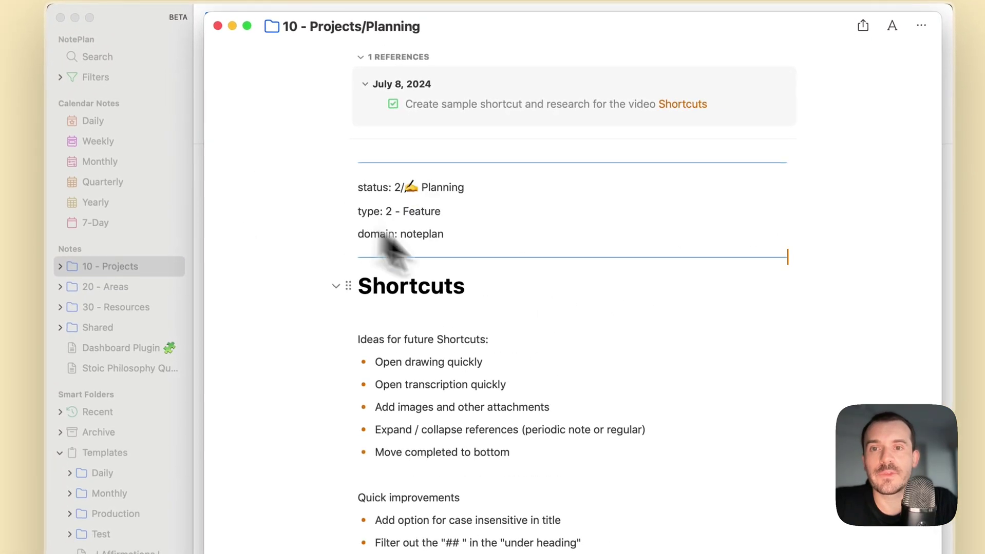
pyautogui.click(369, 200)
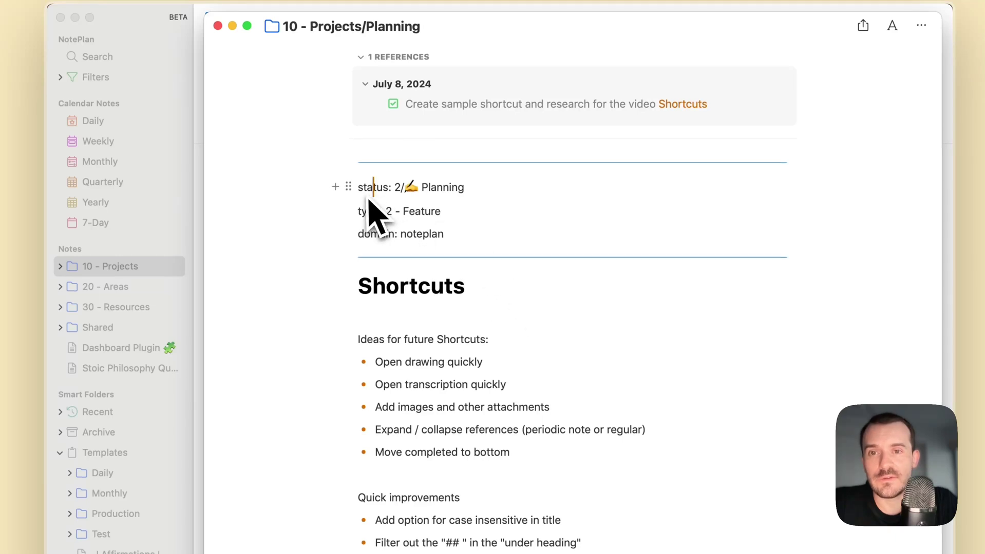
pyautogui.doubleClick(411, 190)
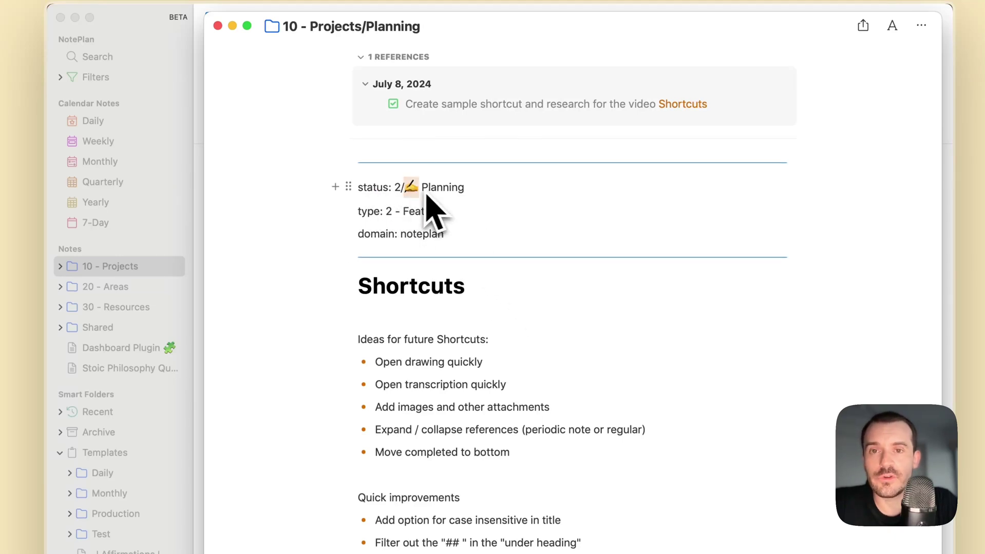
pyautogui.click(379, 235)
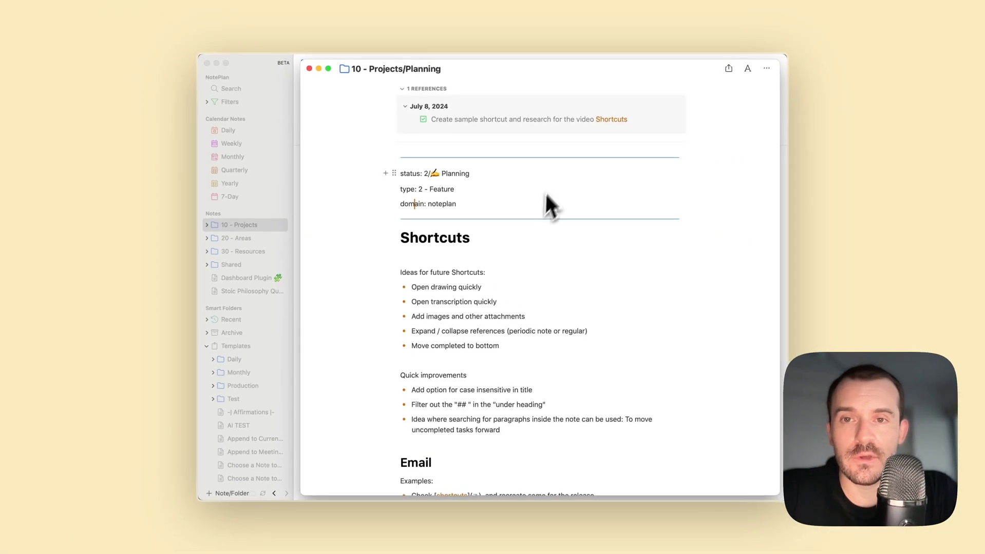
# Open the Project Note Template and inspect its title block.
pyautogui.click(309, 68)
pyautogui.click(164, 354)
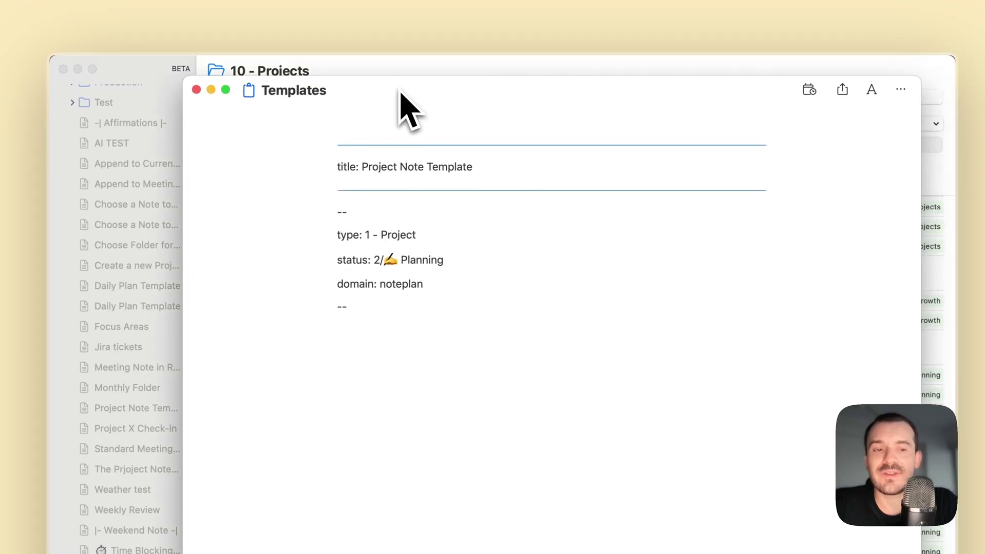
pyautogui.click(334, 170)
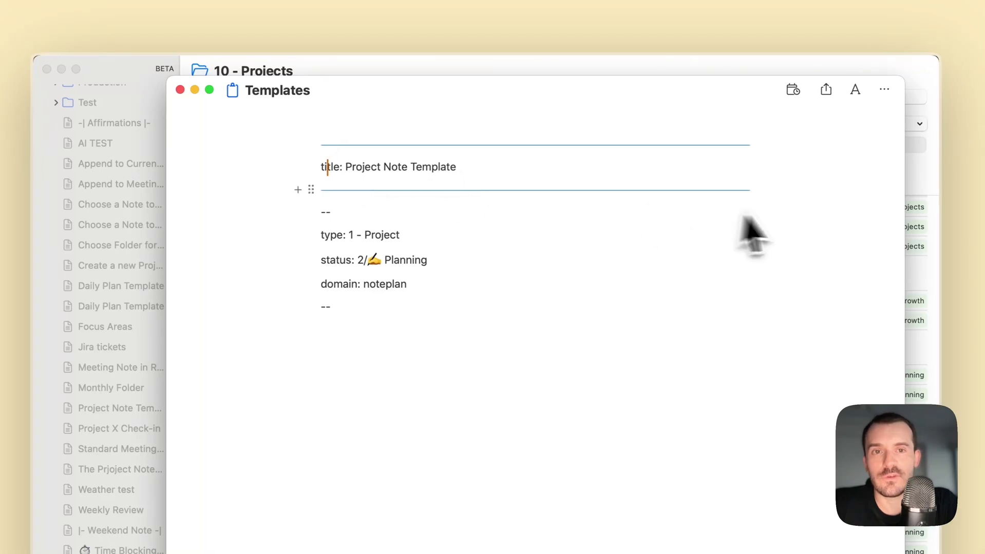
pyautogui.moveTo(757, 221); pyautogui.dragTo(308, 156)
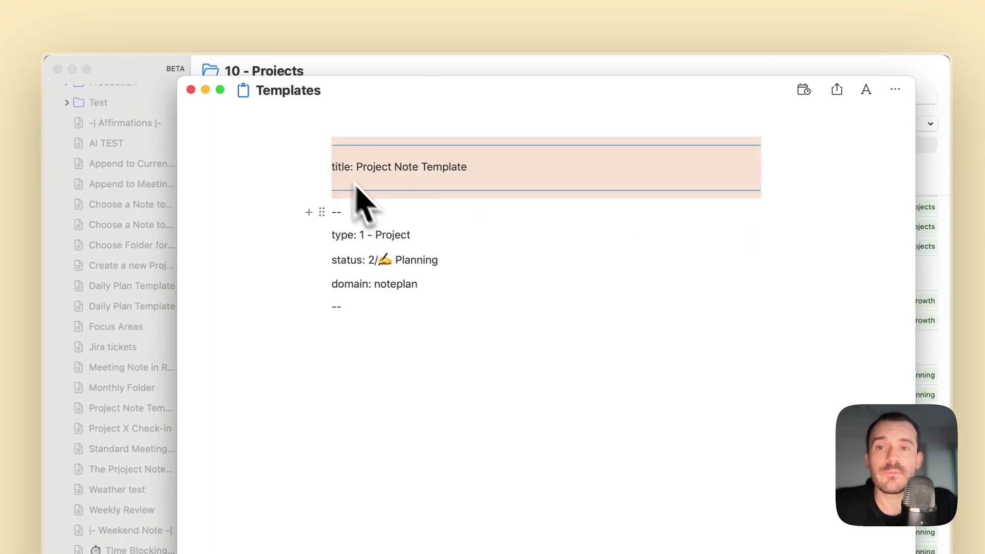
pyautogui.click(462, 211)
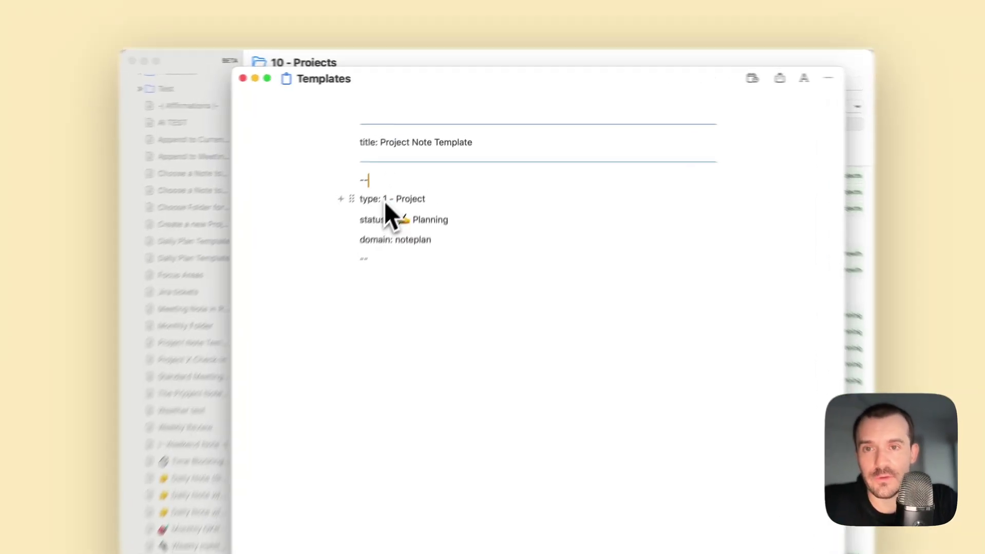
# Clear the template's type '1 - Project', status '2/✍️ Planning' and domain 'noteplan' values.
pyautogui.moveTo(404, 171); pyautogui.dragTo(437, 171)
pyautogui.press('BackSpace')
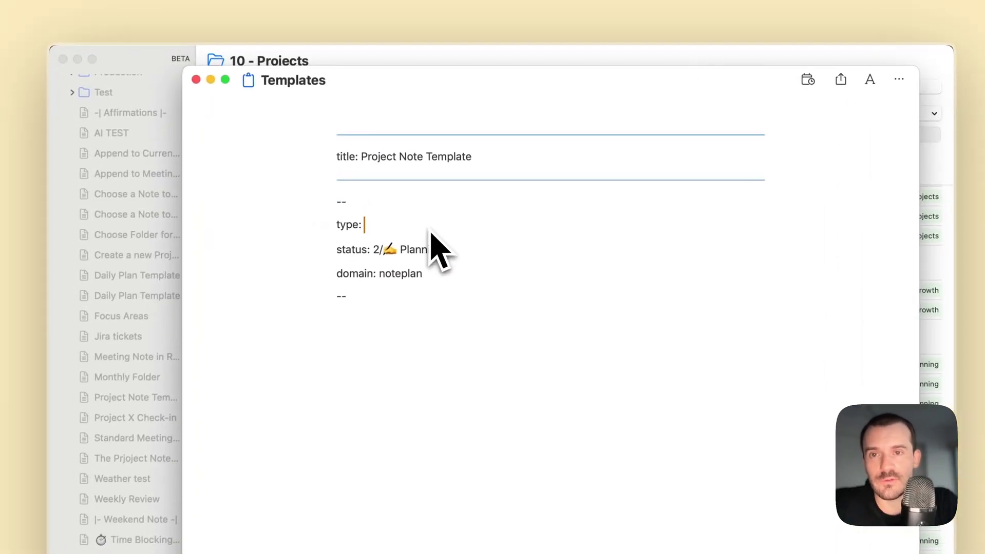
pyautogui.moveTo(374, 250); pyautogui.dragTo(473, 264)
pyautogui.press('BackSpace')
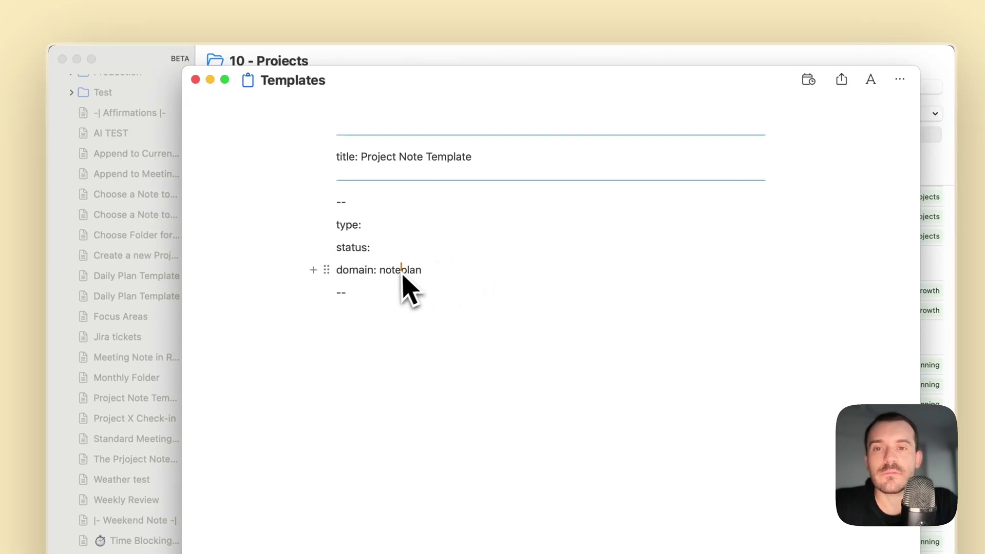
pyautogui.doubleClick(402, 272)
pyautogui.press('BackSpace')
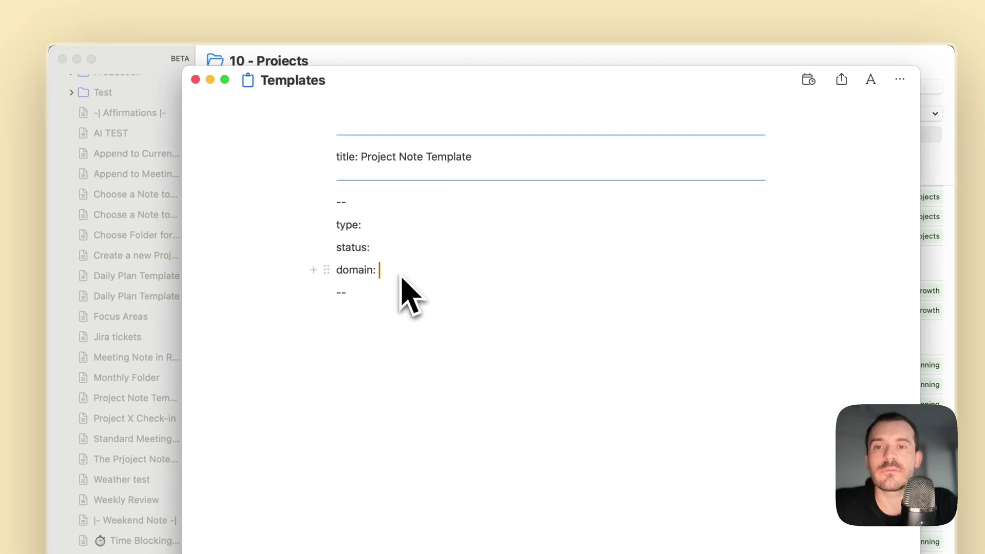
pyautogui.click(357, 208)
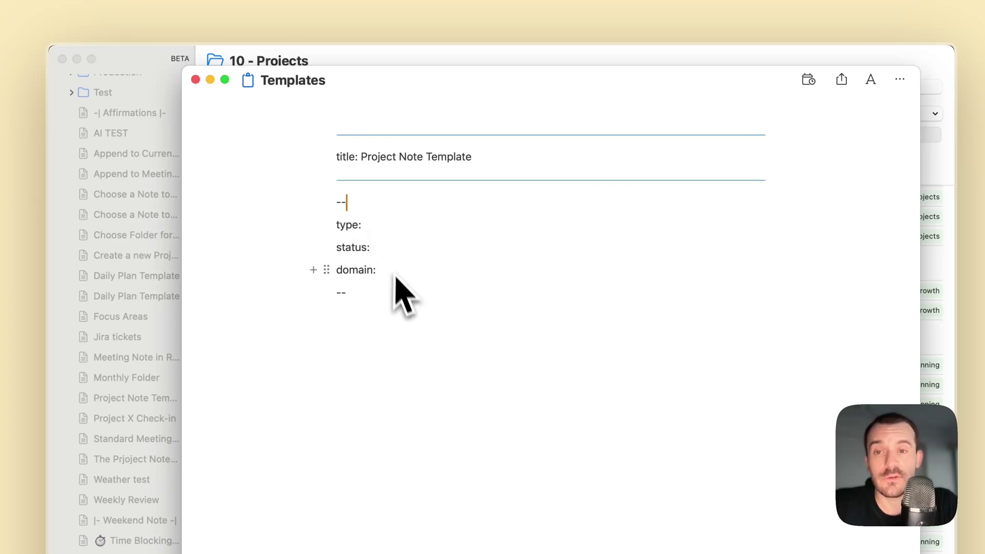
pyautogui.moveTo(398, 281); pyautogui.dragTo(331, 226)
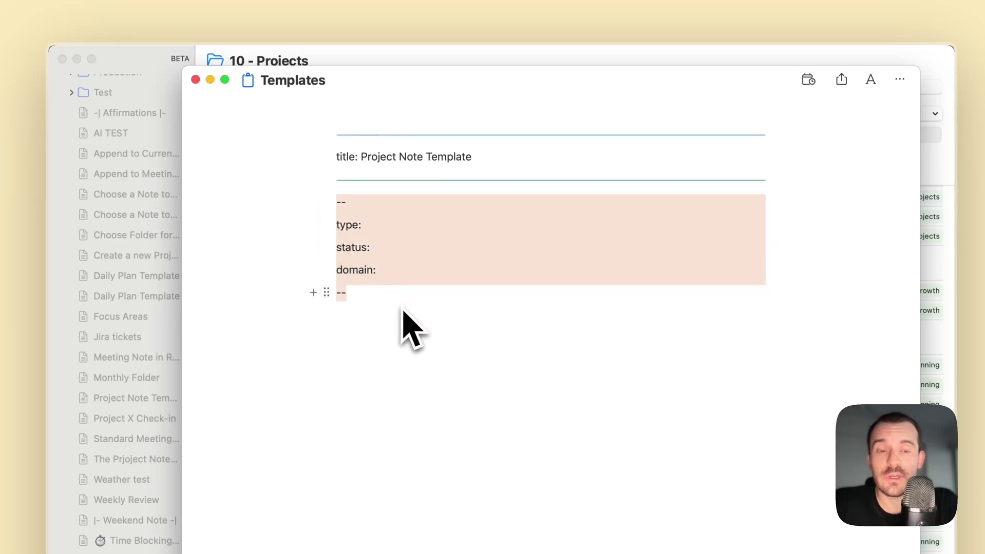
pyautogui.click(423, 340)
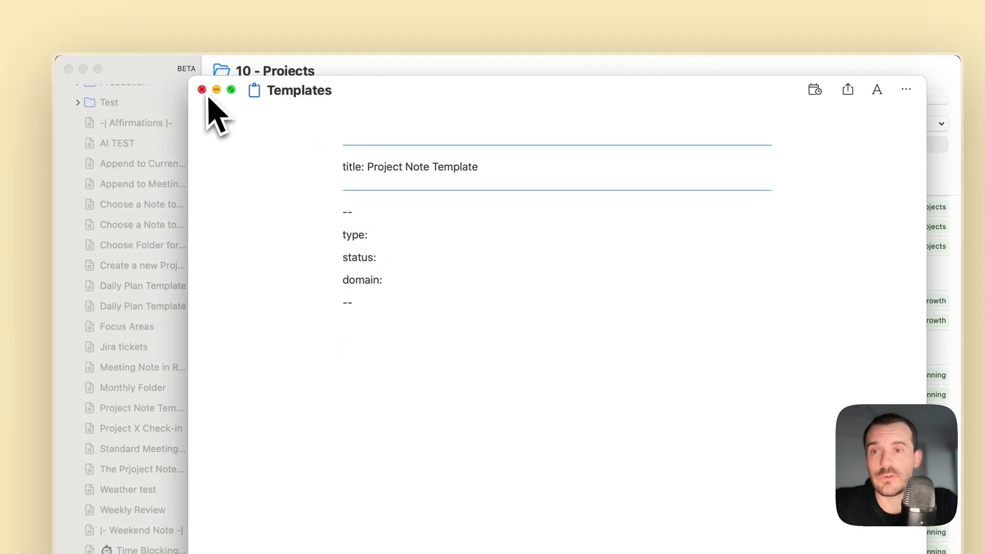
# Create a new blank note in the 10 - Projects folder.
pyautogui.click(202, 90)
pyautogui.scroll(10, 181, 228)
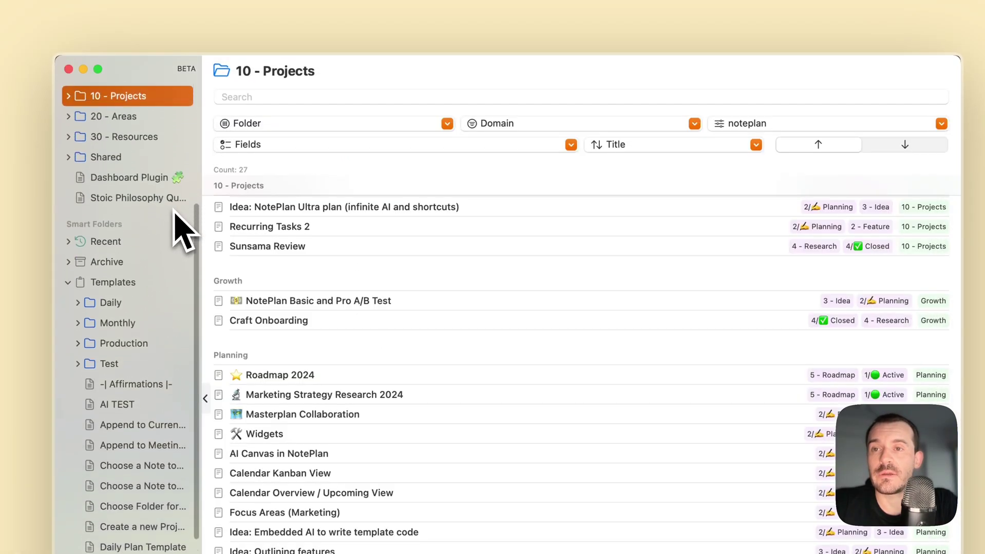
pyautogui.scroll(5, 180, 229)
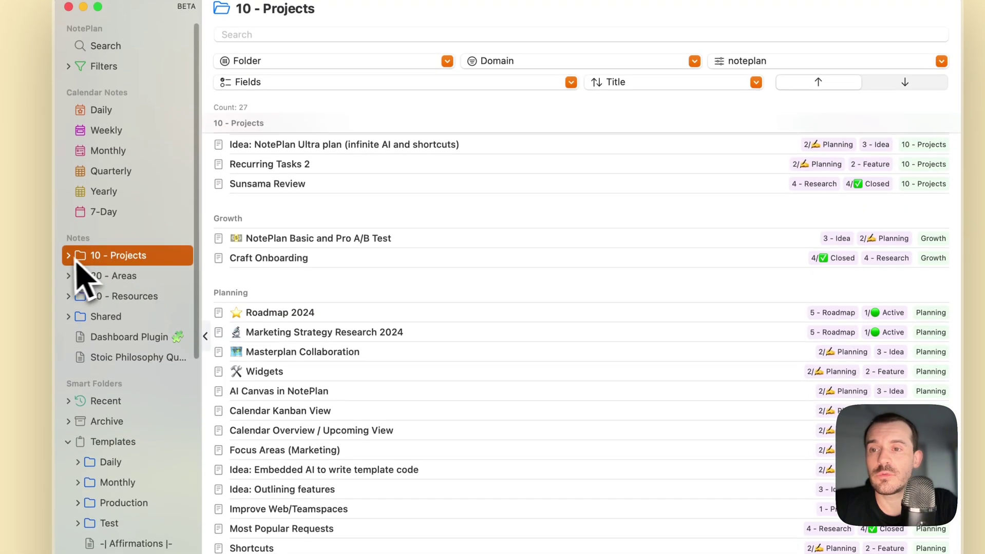
pyautogui.click(68, 255)
pyautogui.rightClick(123, 255)
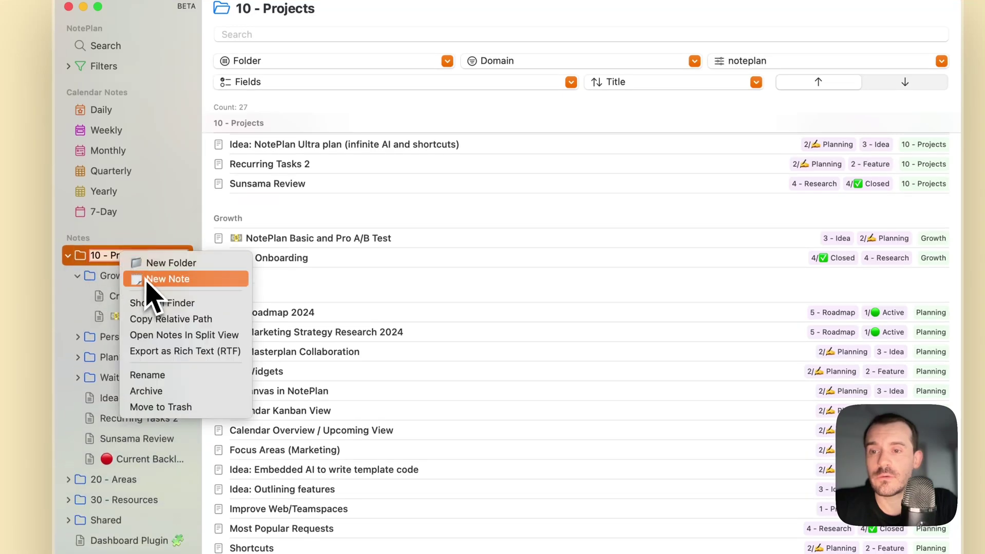
pyautogui.click(147, 283)
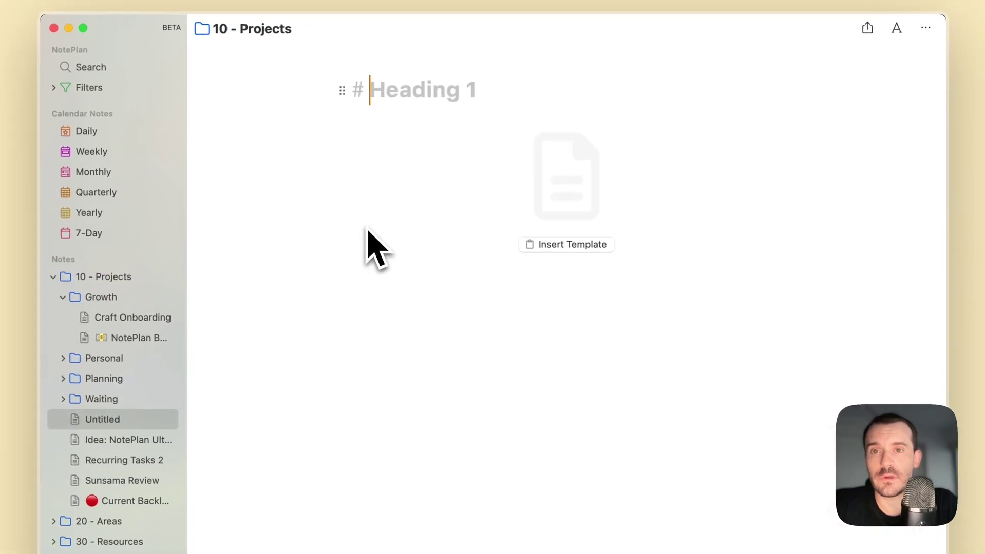
pyautogui.press('BackSpace')
pyautogui.press('BackSpace')
pyautogui.write('#')
pyautogui.press('BackSpace')
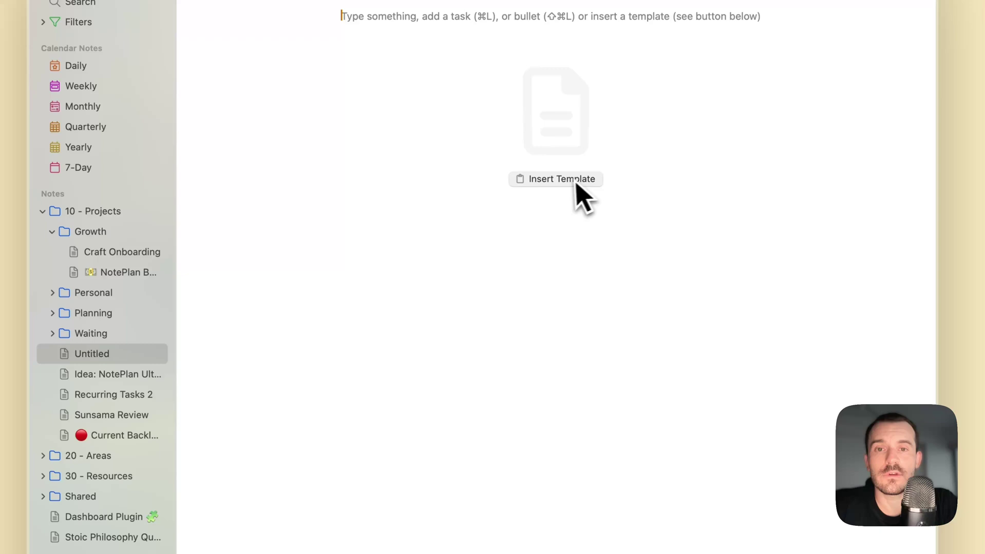
# Insert the Project Note Template and give the note the heading '# Some Project'.
pyautogui.click(576, 179)
pyautogui.click(598, 378)
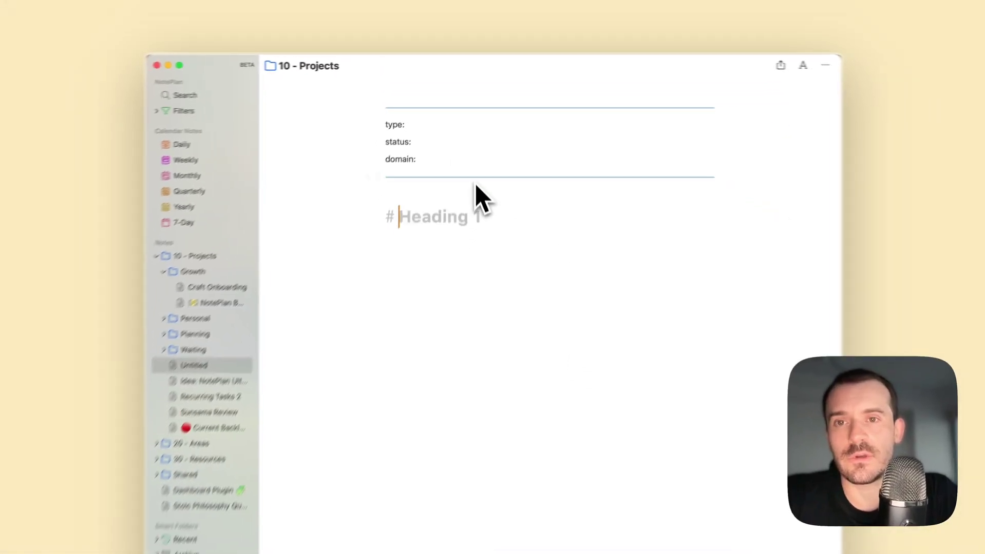
pyautogui.write('#')
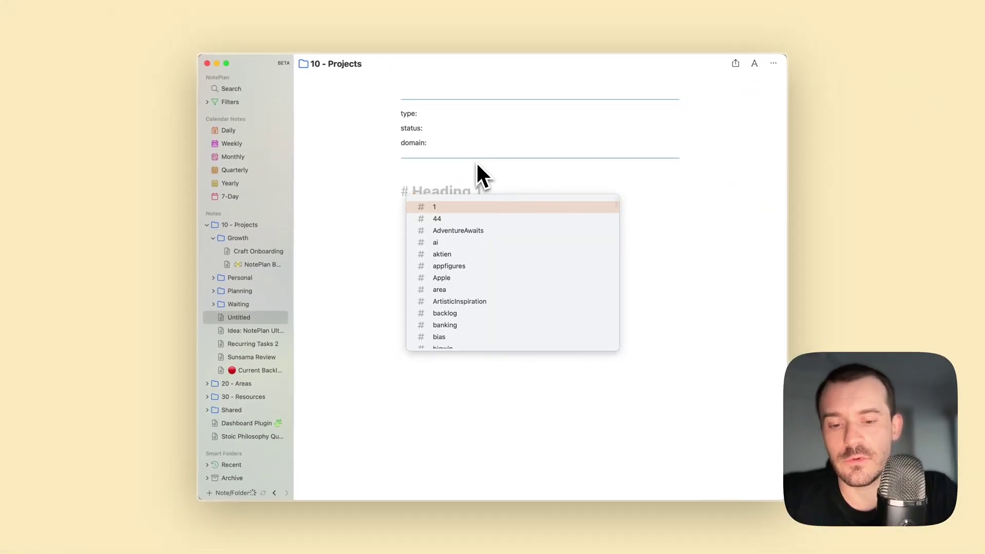
pyautogui.write(' Some Projec')
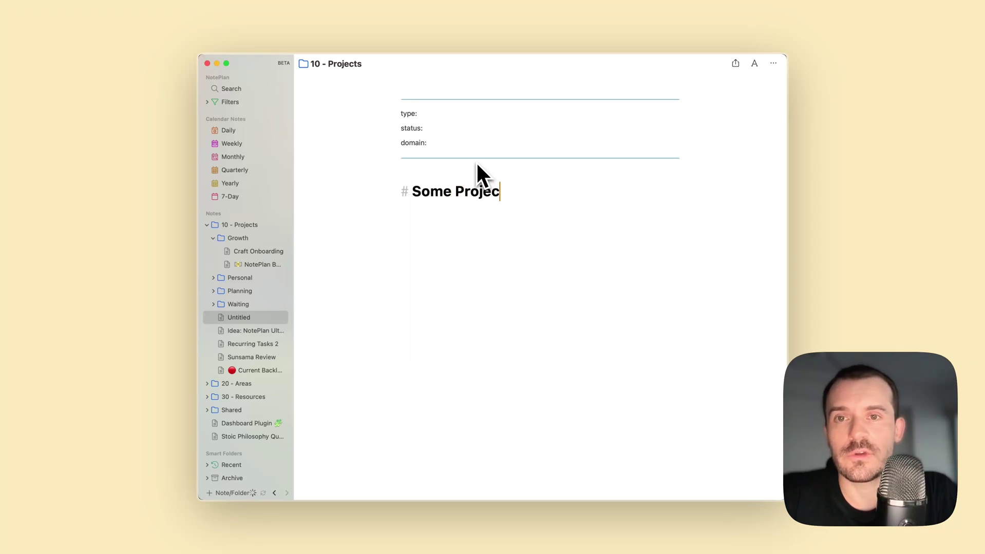
pyautogui.write('t')
pyautogui.click(475, 116)
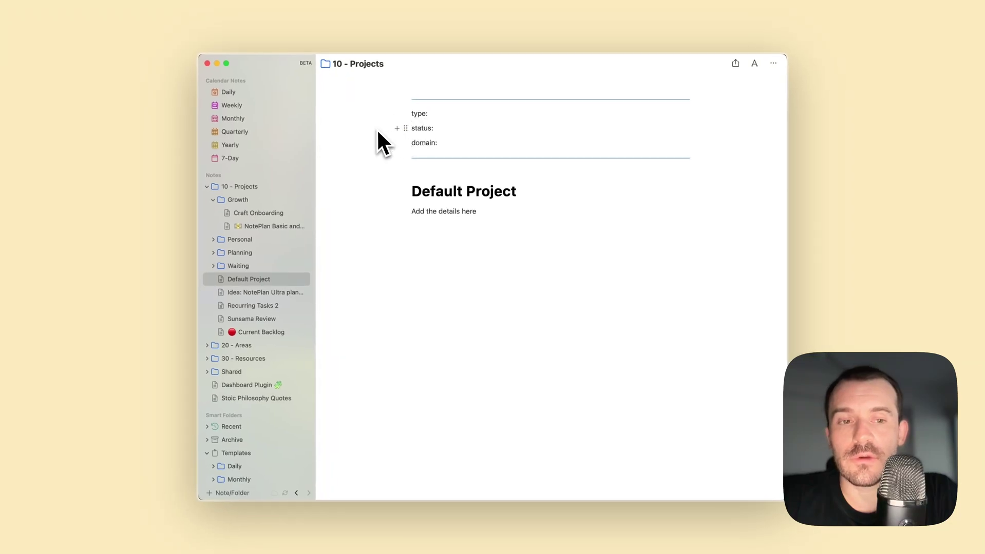
# Give the template's type field the options 1 - Project / 2 - Idea / 3 - Research.
pyautogui.click(417, 118)
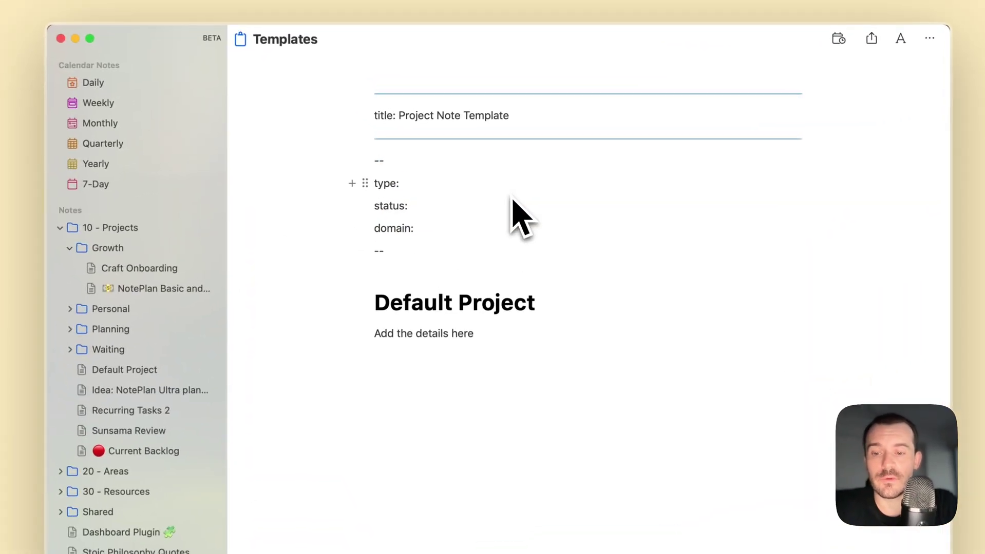
pyautogui.write('1/')
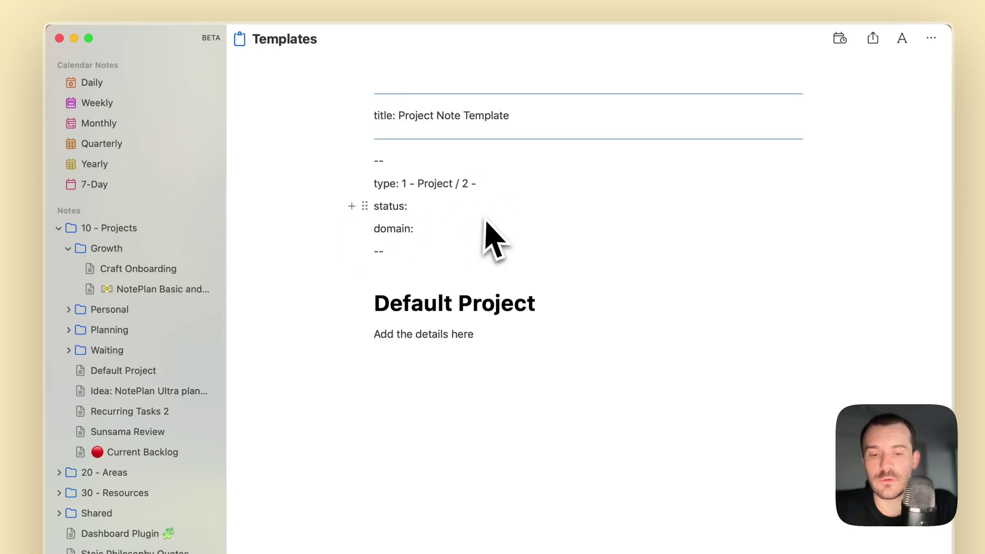
pyautogui.write('ID')
pyautogui.write('ea /')
pyautogui.write(' 3 ')
pyautogui.write('- REse')
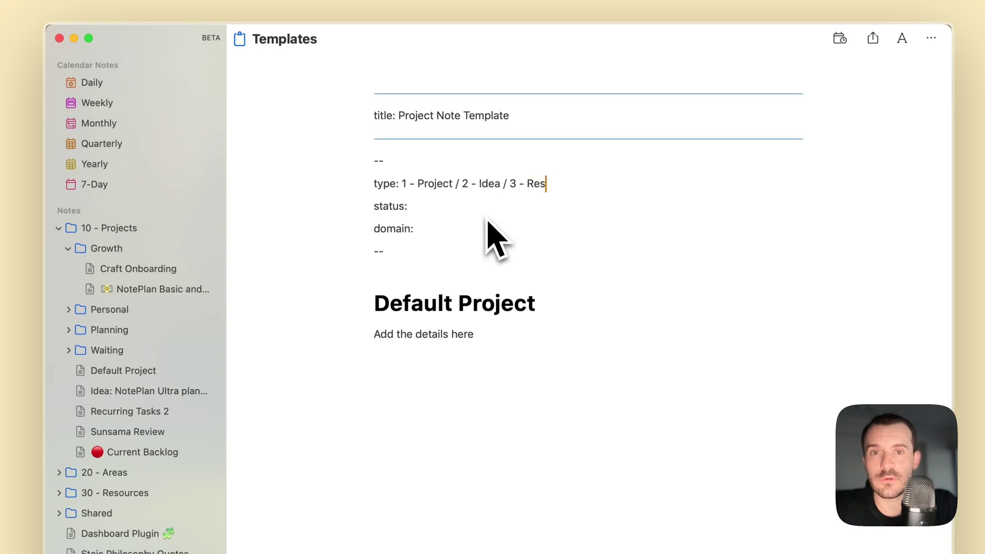
pyautogui.write('arch')
# Bring up the 10 - Projects folder's actions, then dismiss them without creating a note.
pyautogui.click(475, 336)
pyautogui.scroll(3, 170, 252)
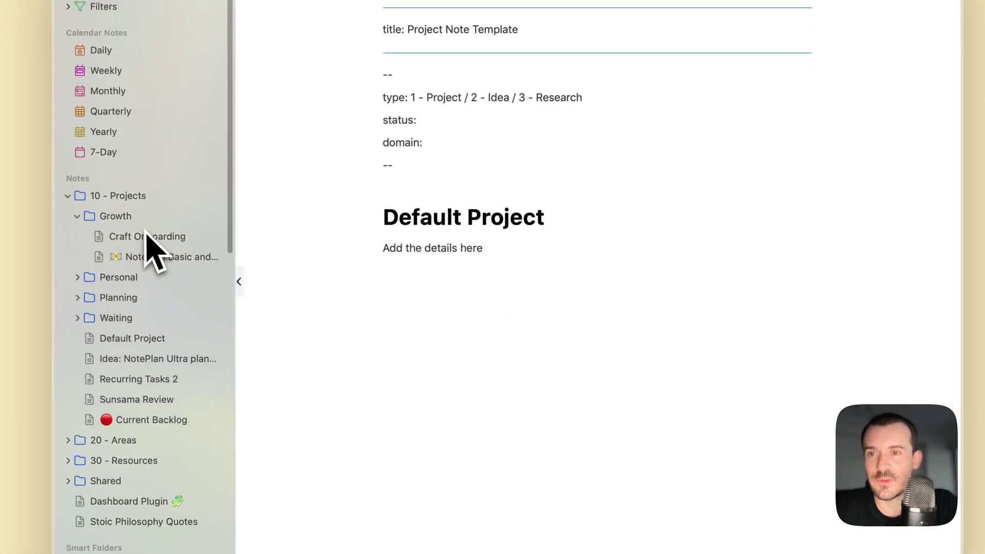
pyautogui.rightClick(133, 196)
pyautogui.click(389, 373)
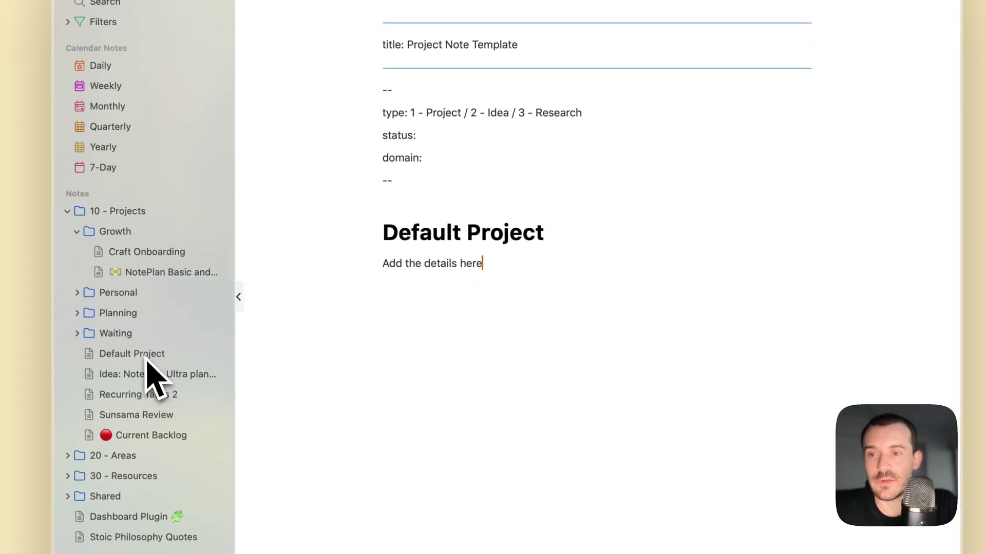
# Reinsert Project Note Template into Default Project, trim type to 1 - Project, then show the 10 - Projects table.
pyautogui.click(149, 377)
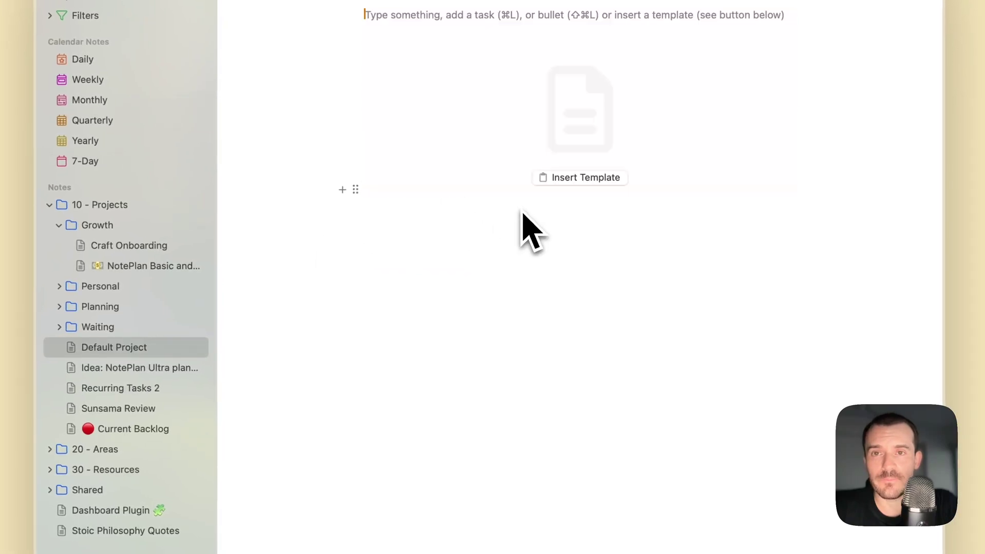
pyautogui.click(578, 176)
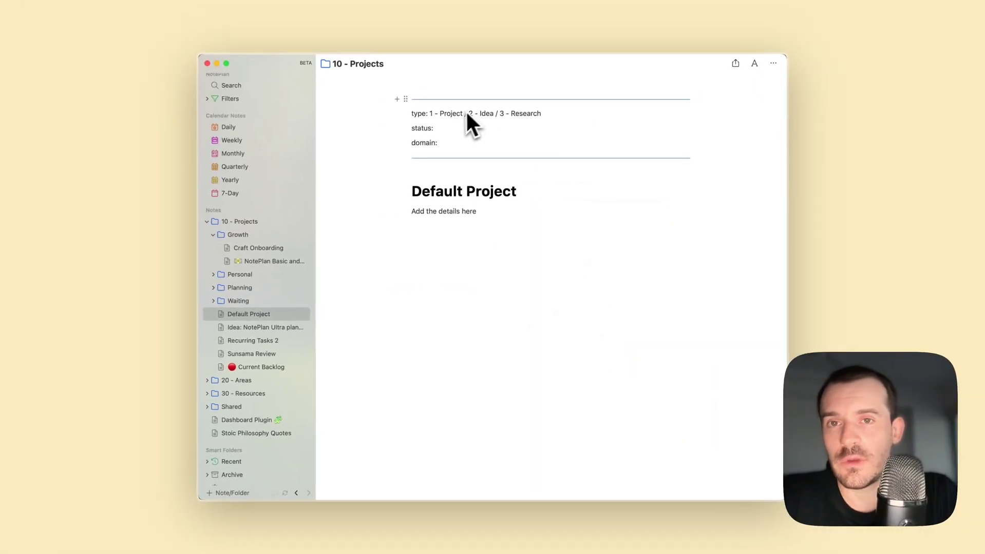
pyautogui.click(465, 113)
pyautogui.moveTo(465, 114); pyautogui.dragTo(541, 114)
pyautogui.press('BackSpace')
pyautogui.press('BackSpace')
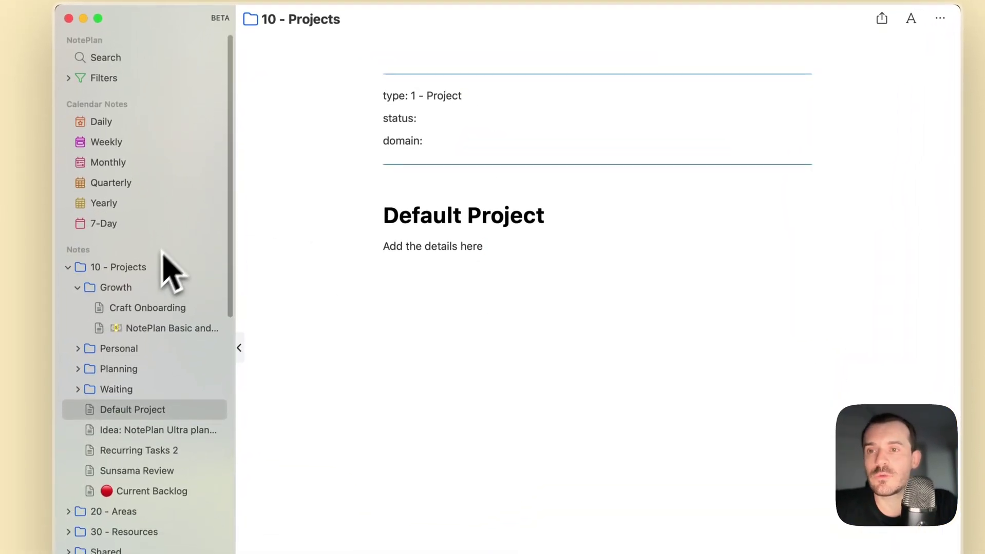
pyautogui.click(145, 276)
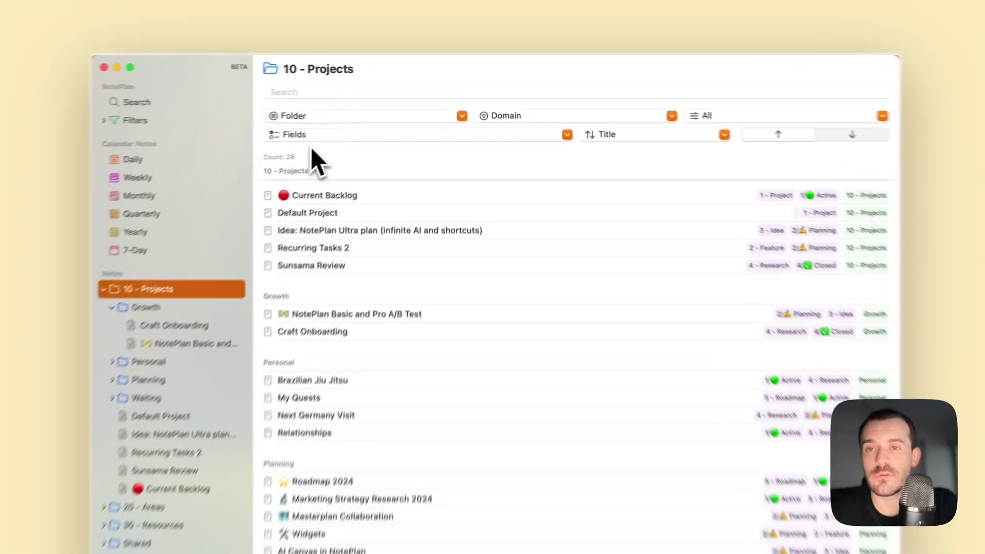
# Show Tags on each note row and filter the table to domain noteplan.
pyautogui.click(360, 112)
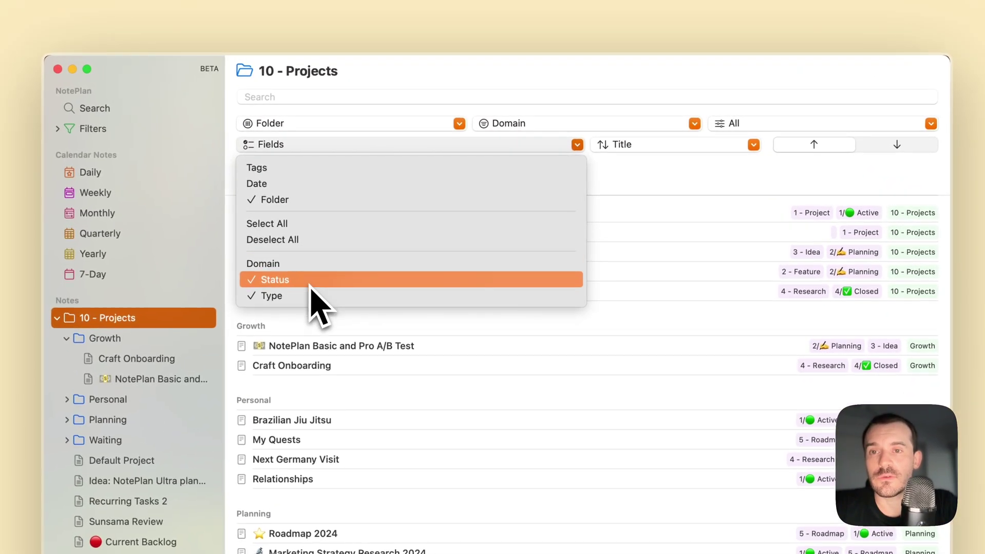
pyautogui.click(345, 169)
pyautogui.click(659, 126)
pyautogui.click(728, 125)
pyautogui.click(733, 126)
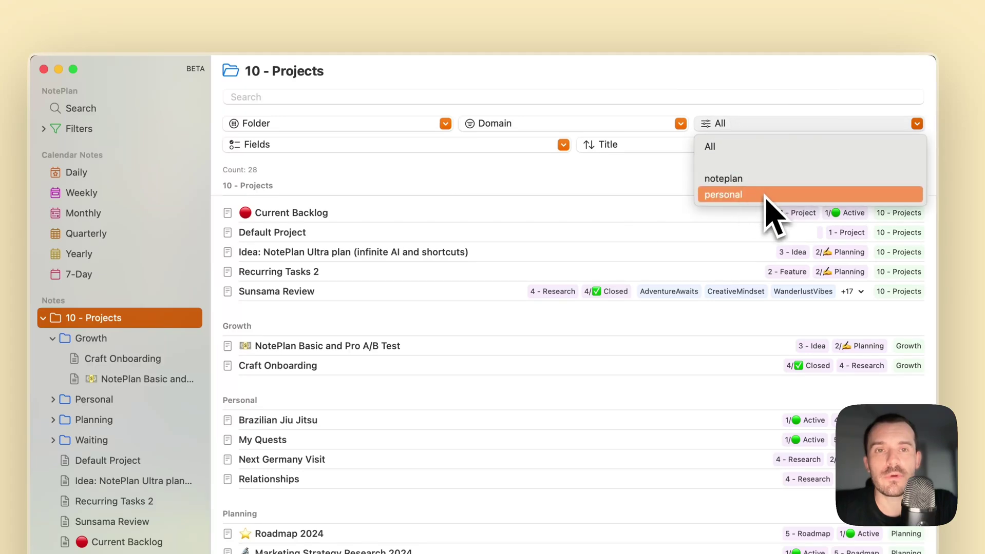
pyautogui.click(745, 180)
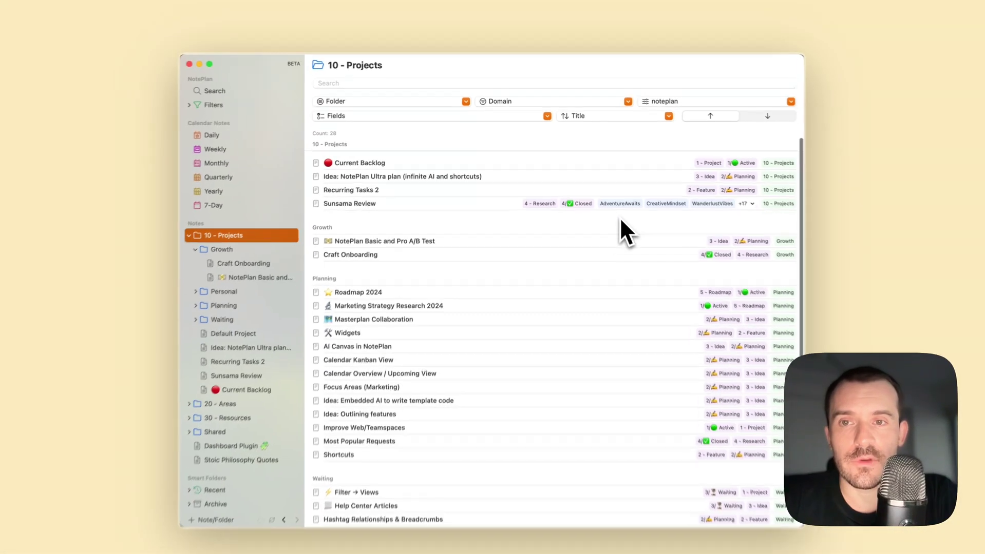
# Review the Sunsama Review note, then expand its +17 extra tags in the table.
pyautogui.scroll(-1, 672, 288)
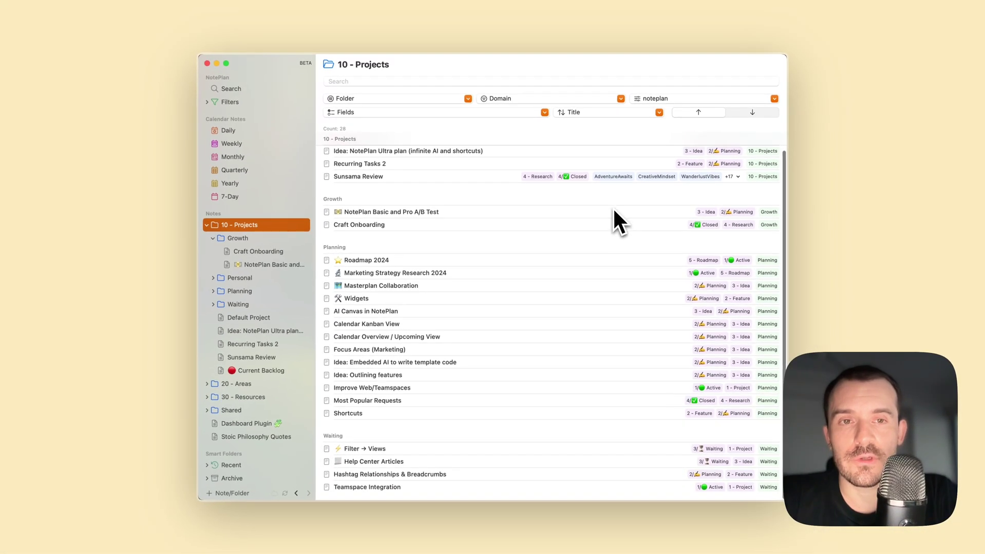
pyautogui.scroll(2, 613, 207)
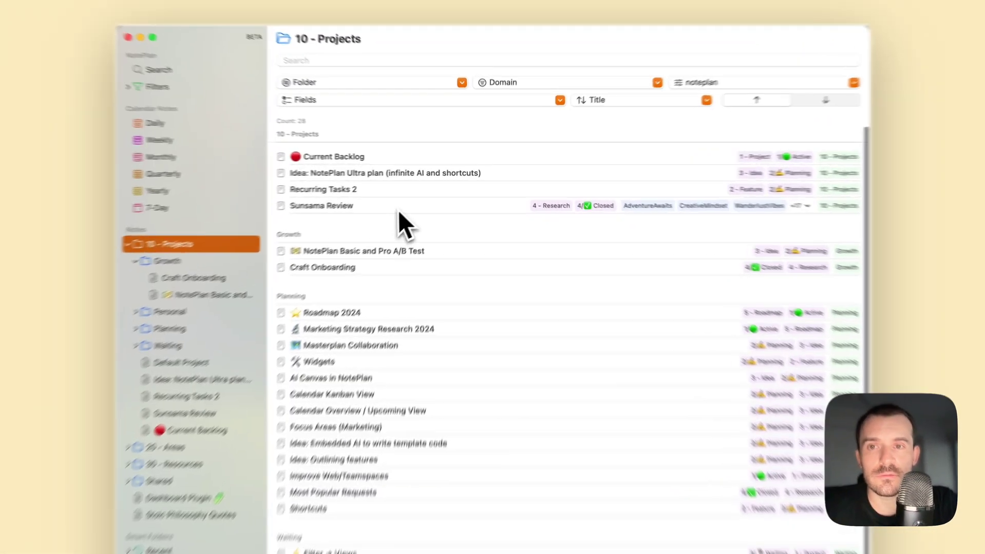
pyautogui.click(411, 195)
pyautogui.scroll(-5, 573, 314)
pyautogui.scroll(1, 544, 267)
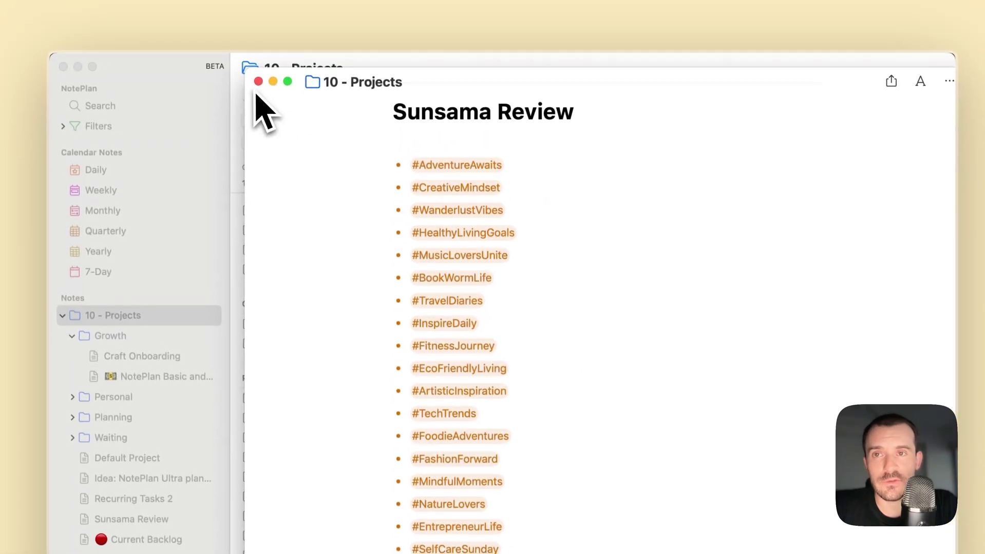
pyautogui.click(256, 60)
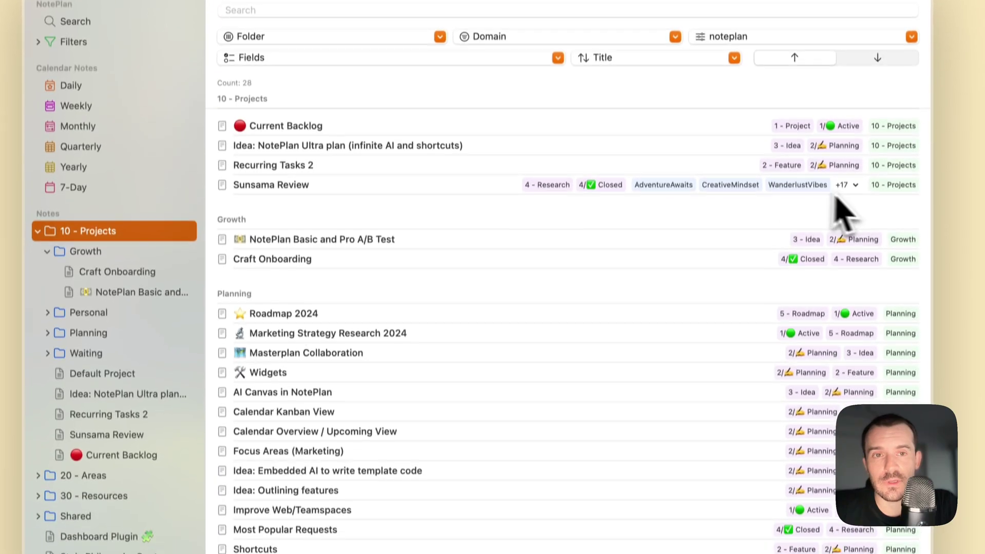
pyautogui.click(845, 169)
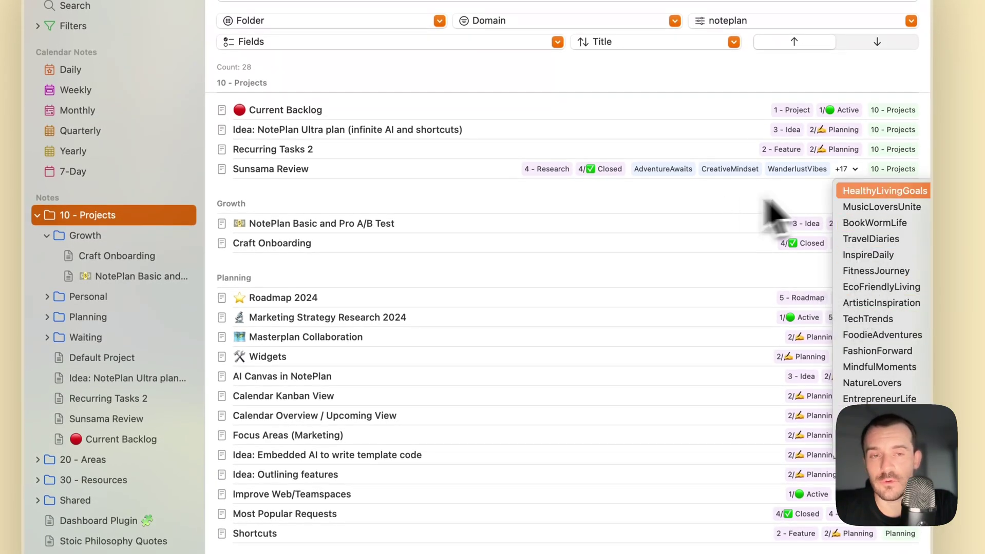
# Close the Sunsama Review extra tags list.
pyautogui.click(672, 211)
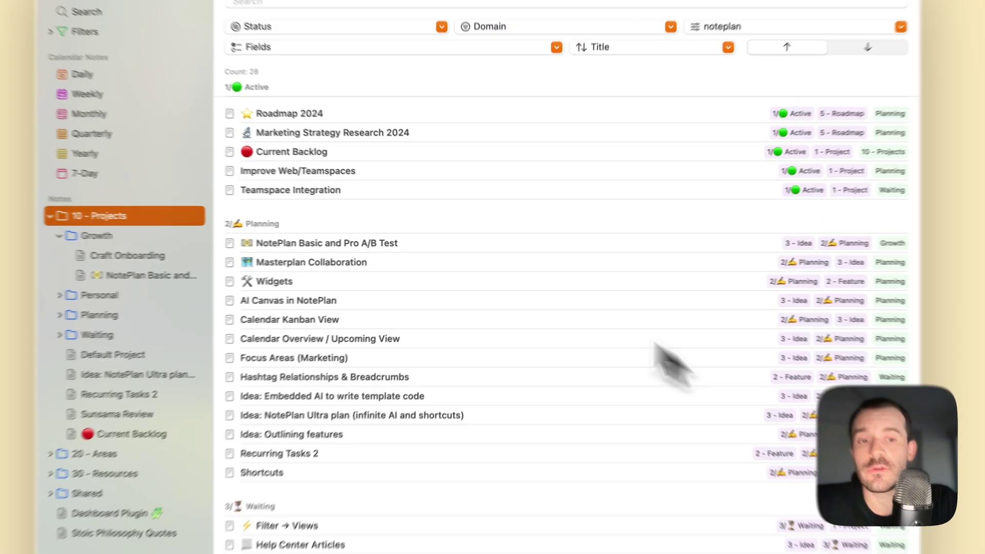